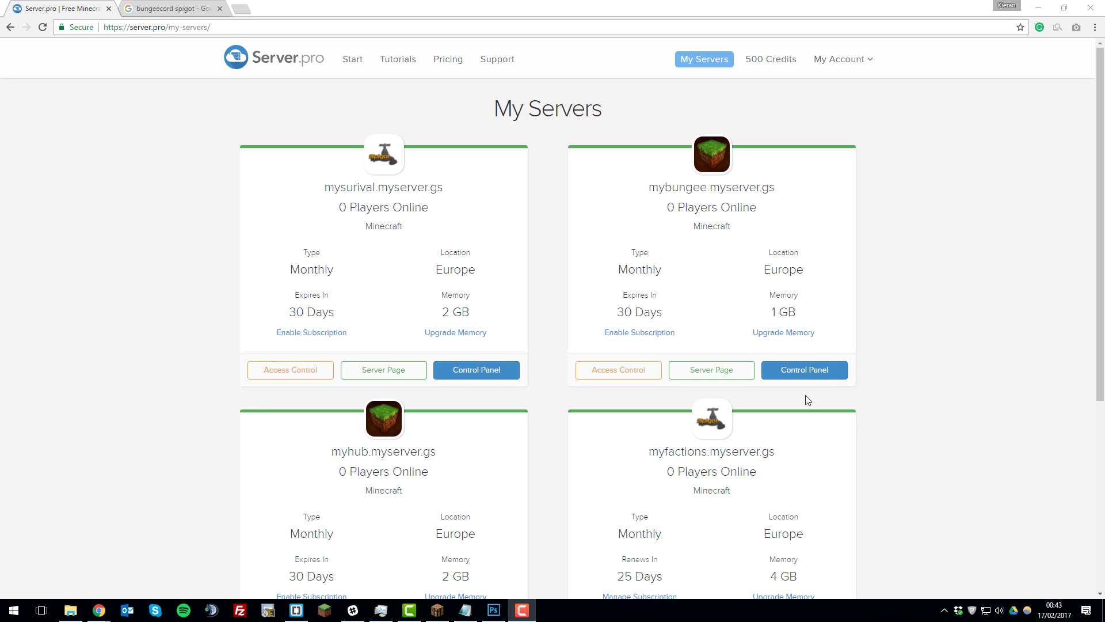
Open mybungee's control panel, then bring up the Google 'bungeecord spigot' results
click(805, 371)
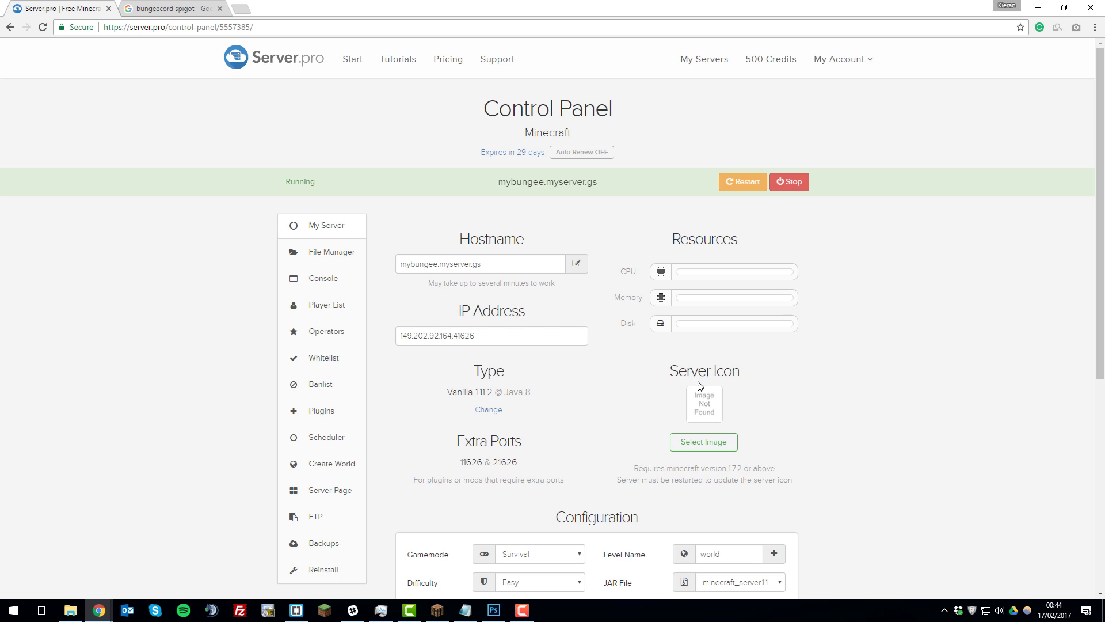
click(164, 9)
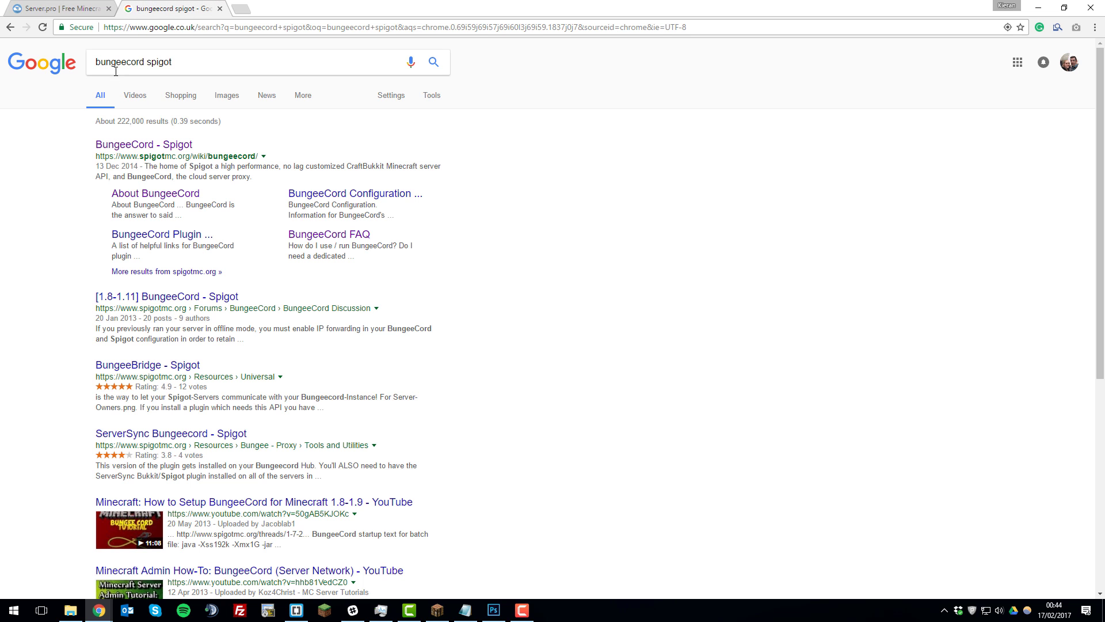
Follow the SpigotMC BungeeCord wiki result through to its Downloads page on Jenkins
click(159, 151)
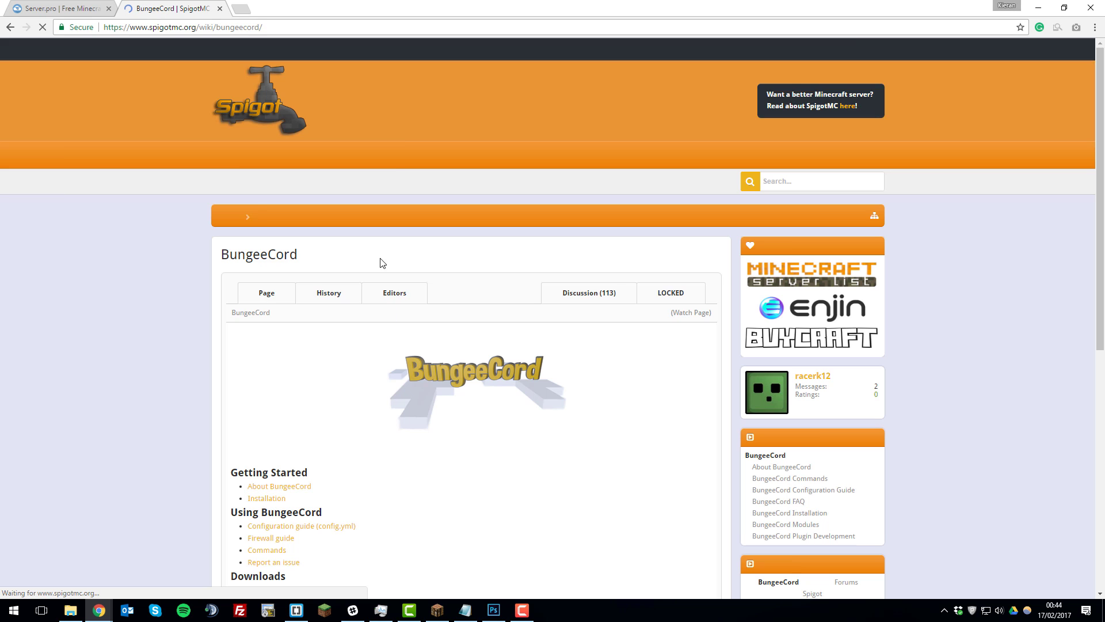
scroll(274, 443, down, 2)
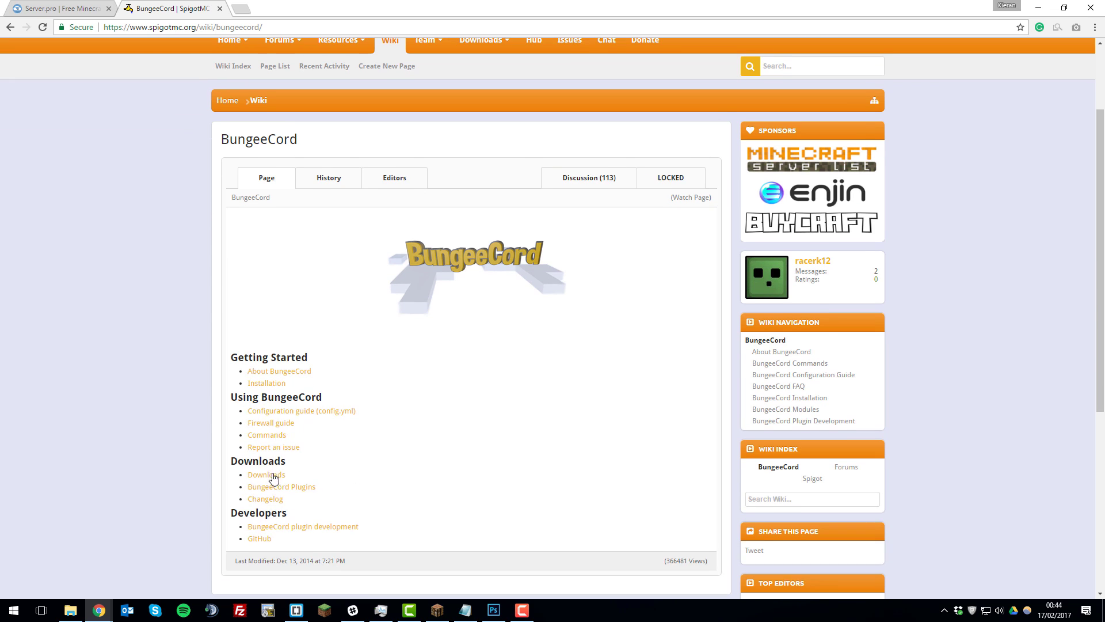
click(275, 480)
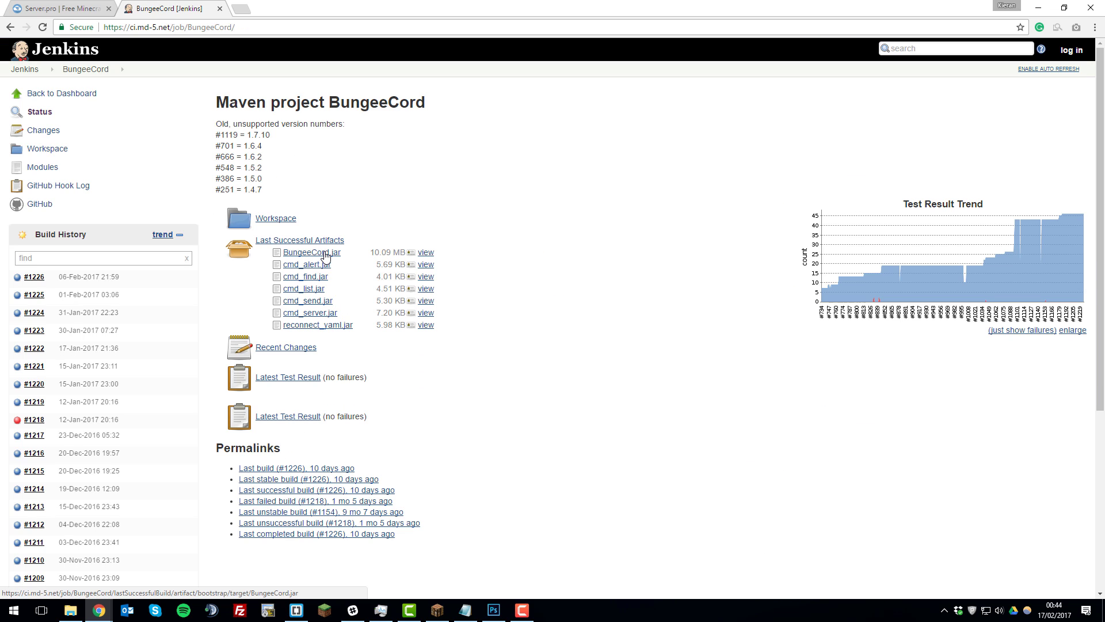
Download and save BungeeCord.jar from the last successful build artifacts, then return to Server.pro
click(326, 255)
click(450, 283)
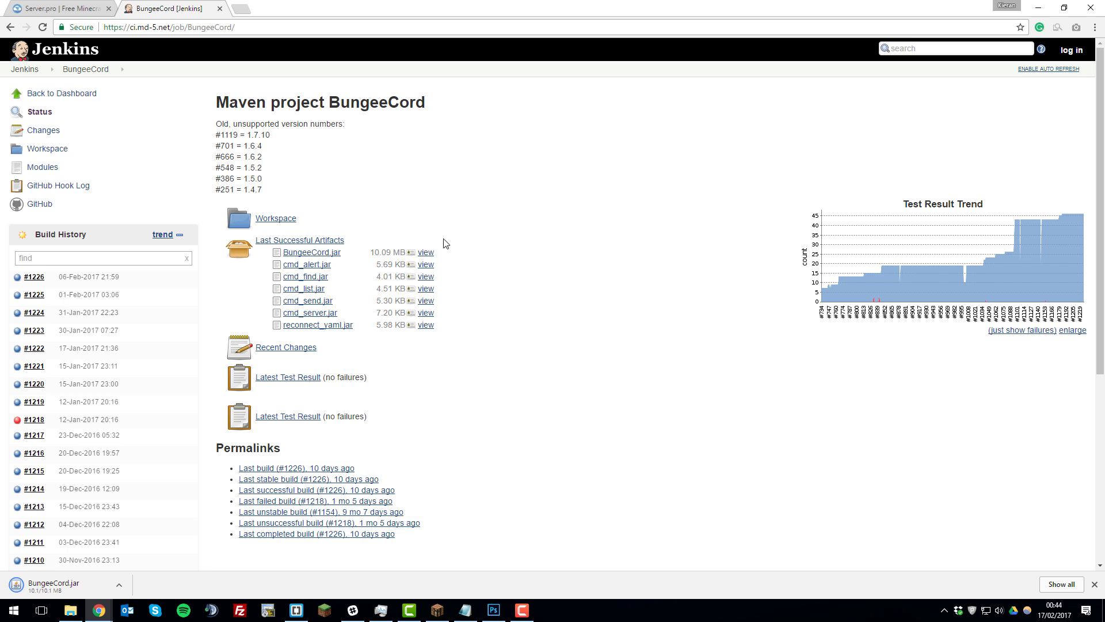
click(88, 9)
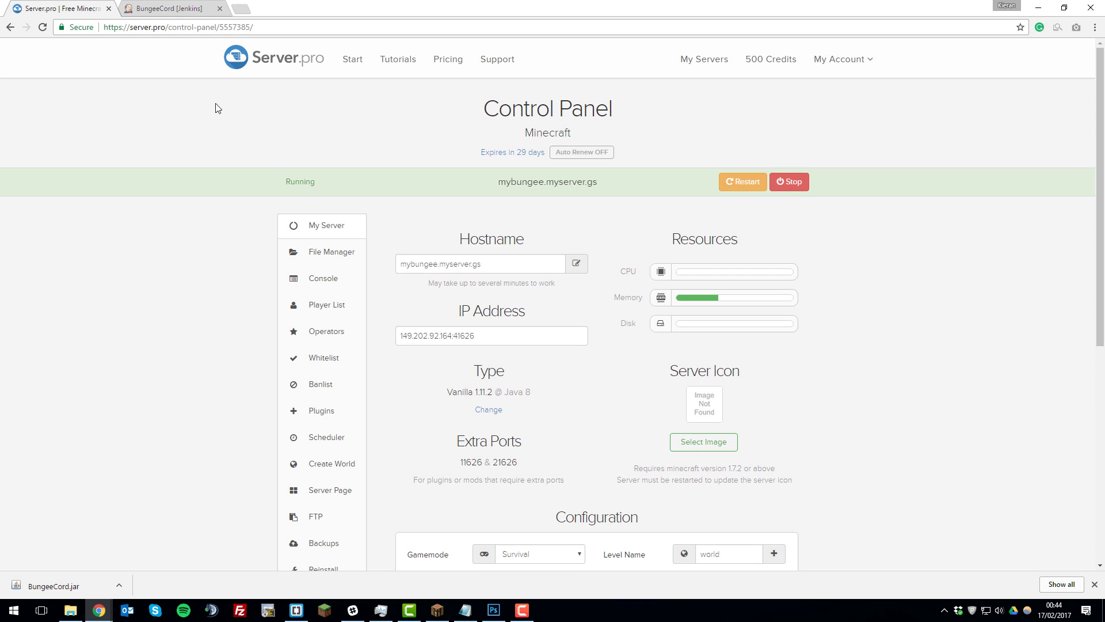
Upload BungeeCord.jar from the Downloads folder to mybungee's files via the File Manager
click(321, 251)
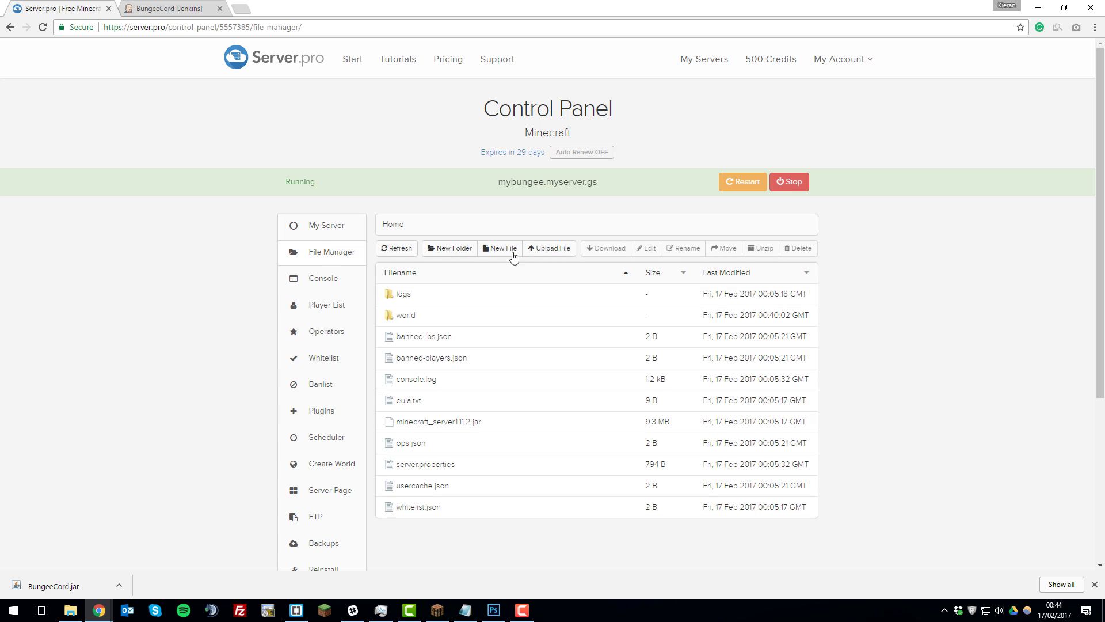
click(536, 250)
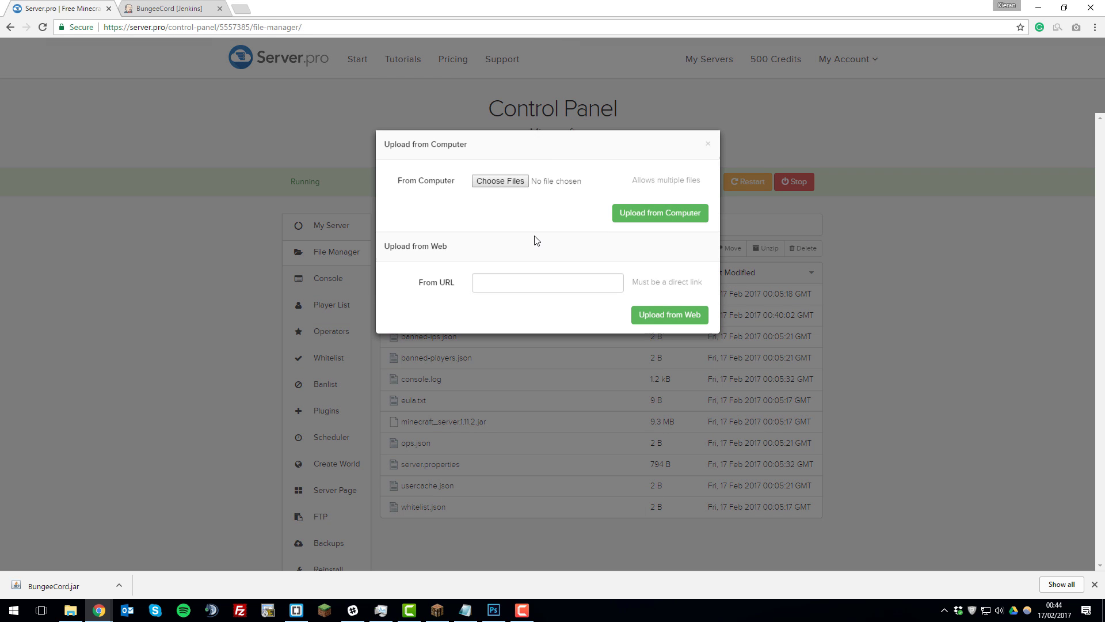
click(509, 188)
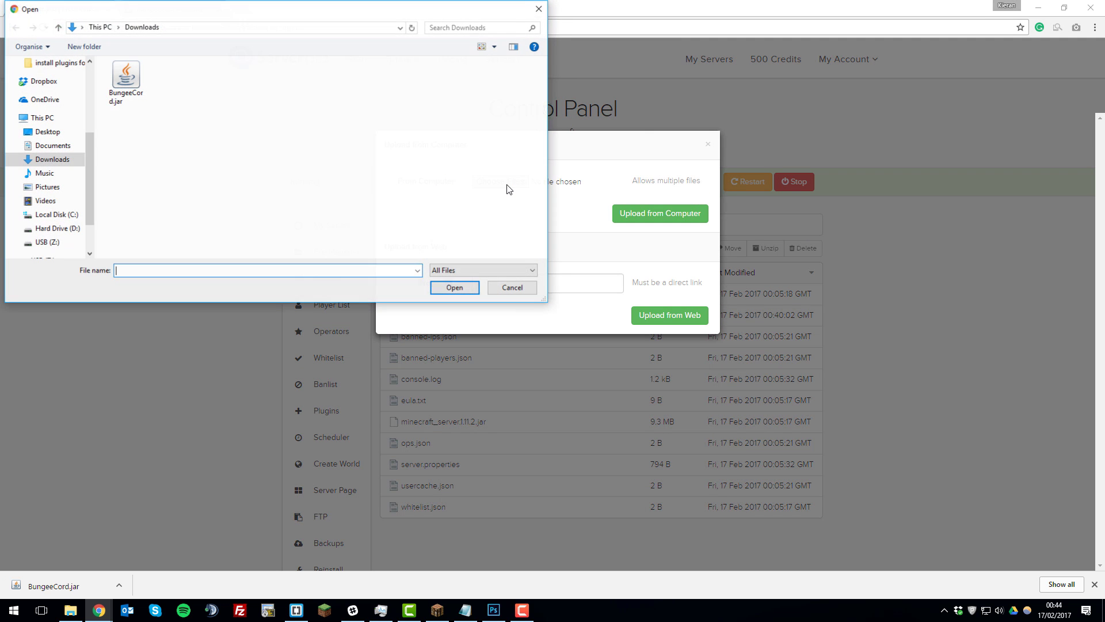
click(141, 90)
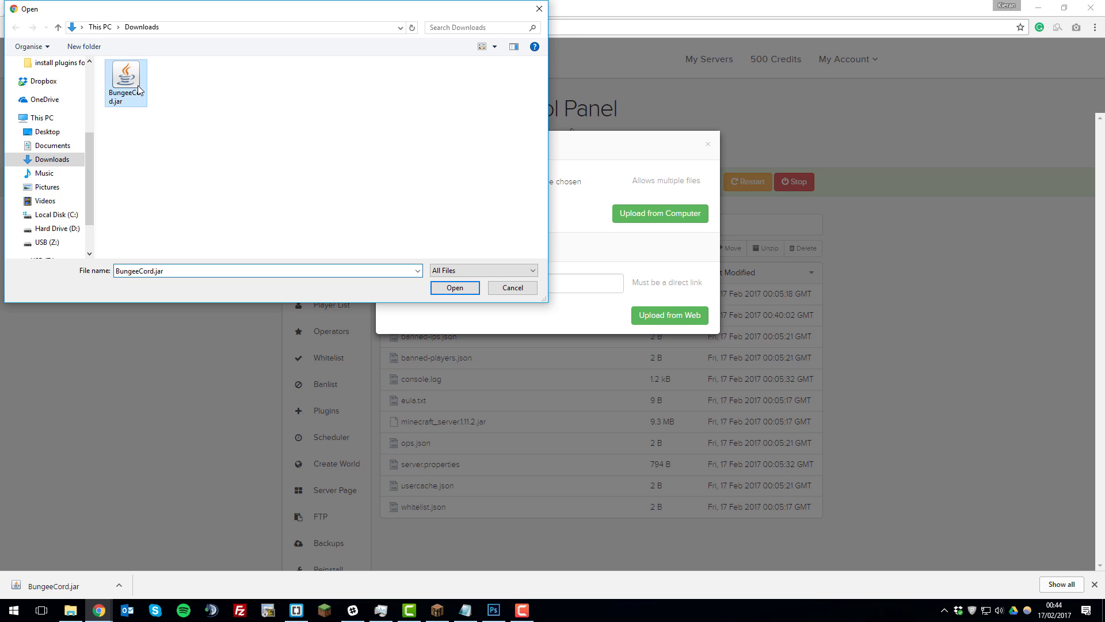
click(454, 288)
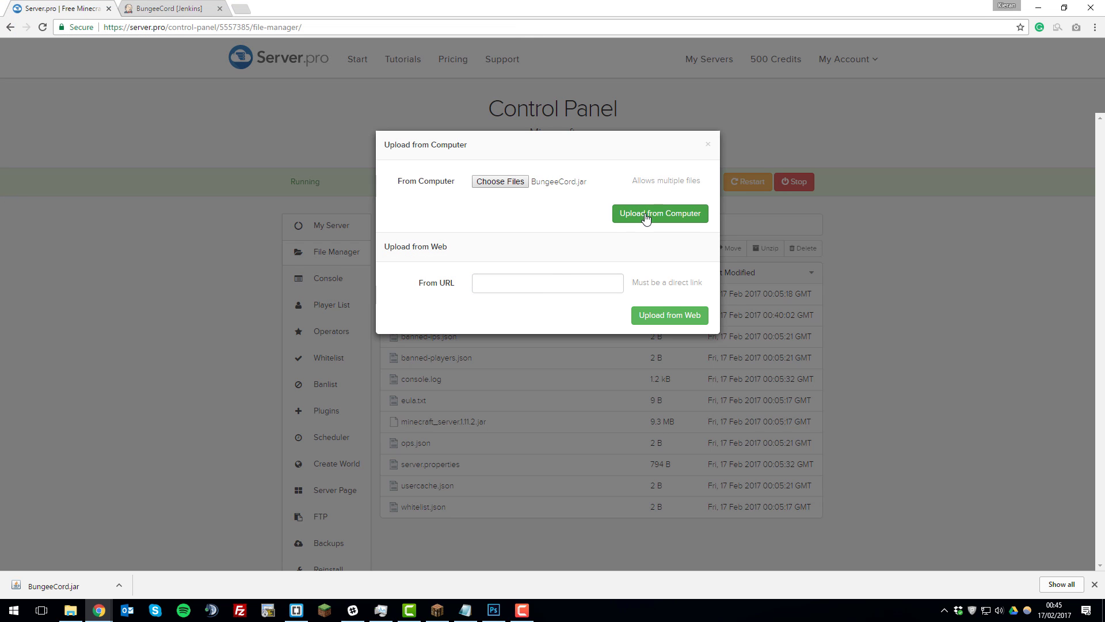
click(646, 216)
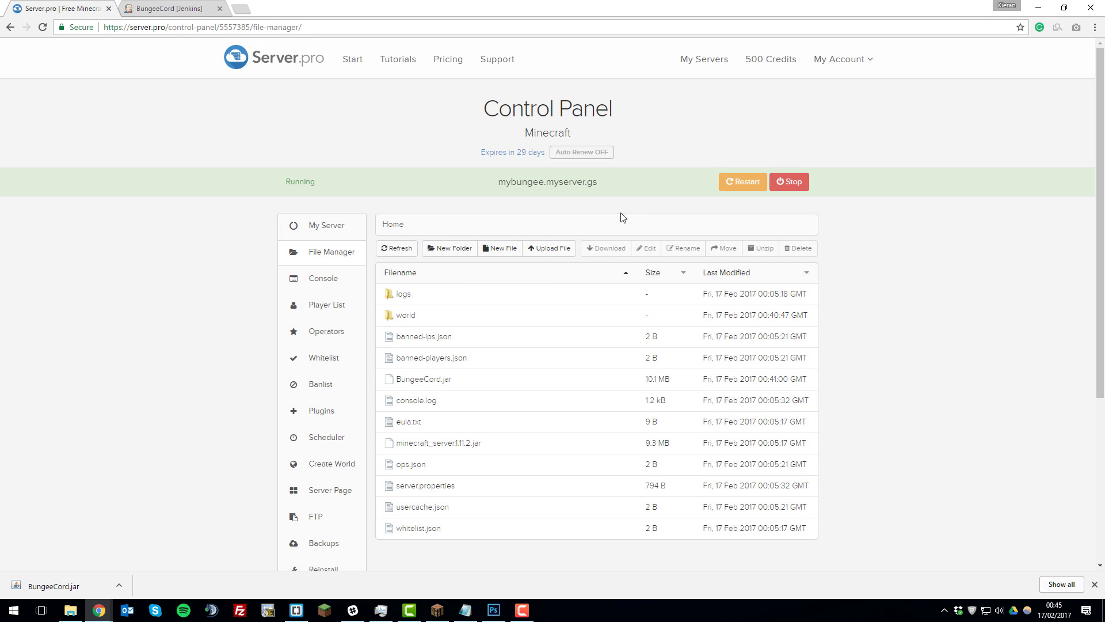
click(331, 225)
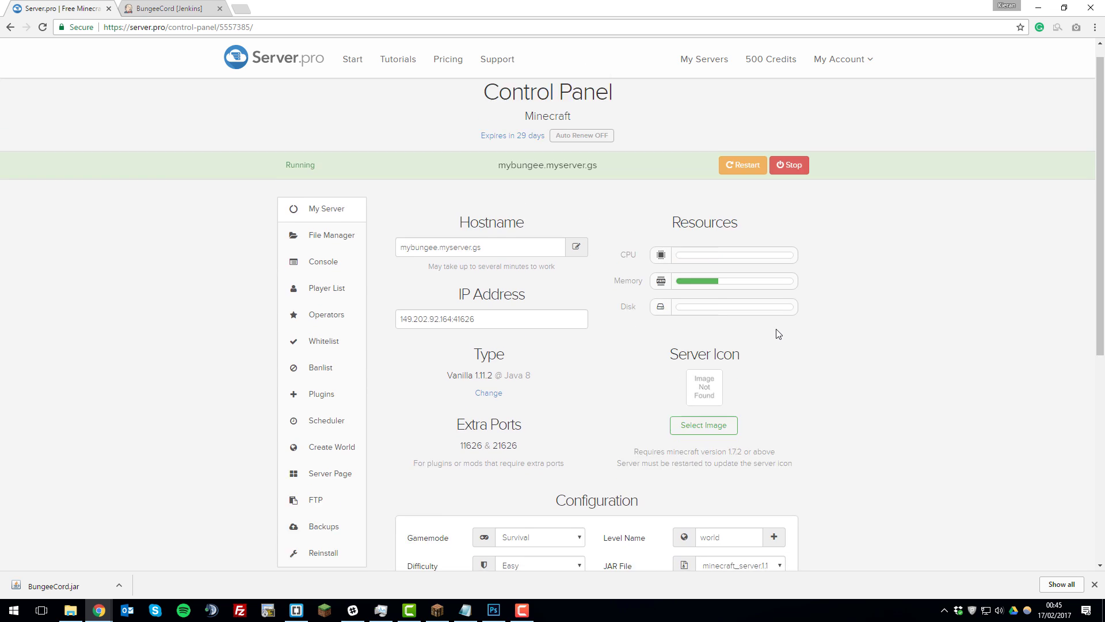
Set mybungee's JAR file to BungeeCord.jar and save and restart the server
scroll(775, 331, down, 3)
drag(607, 412, 628, 409)
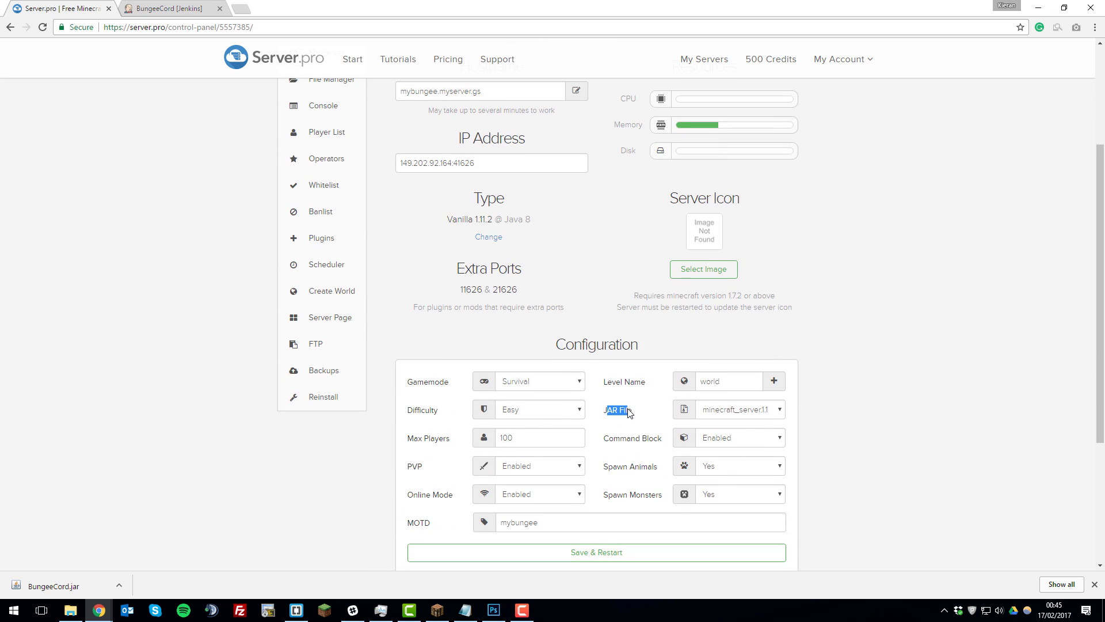
click(746, 415)
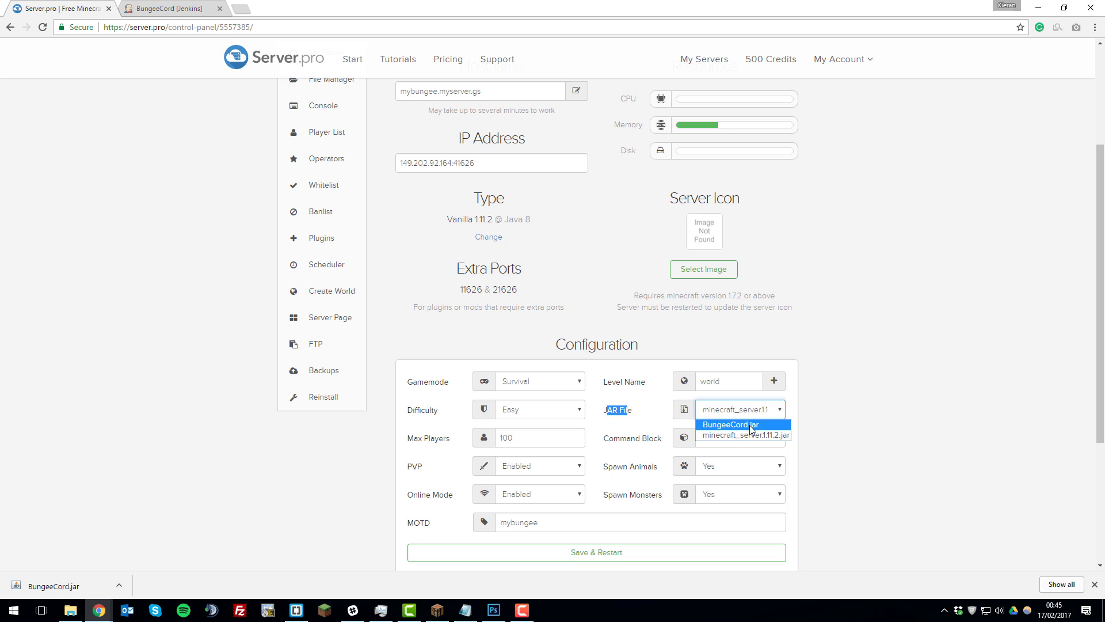
click(748, 427)
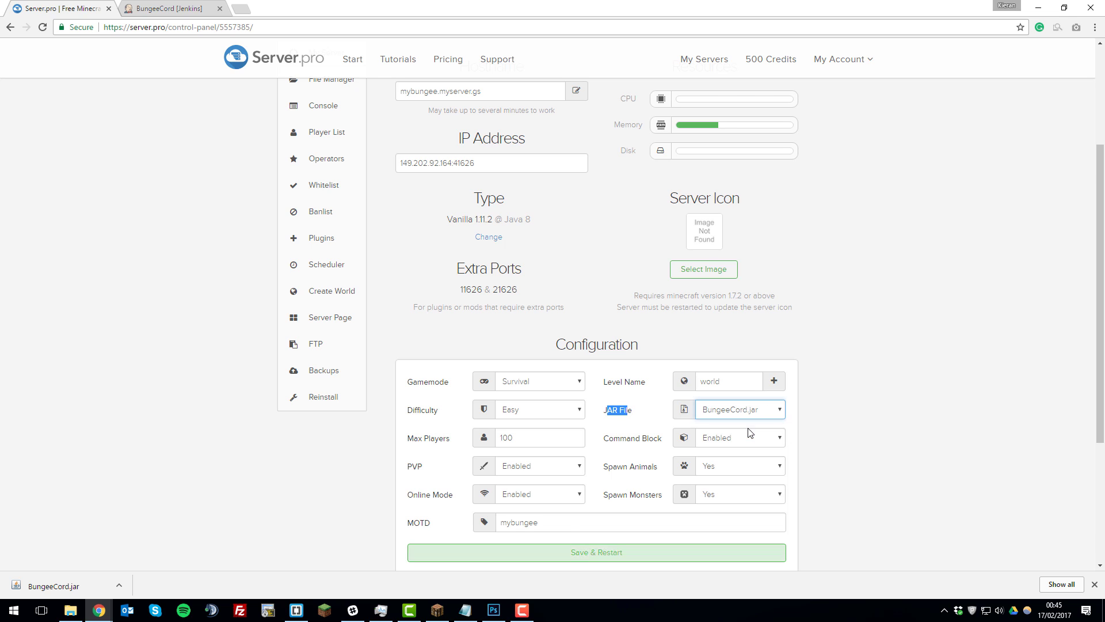
click(594, 557)
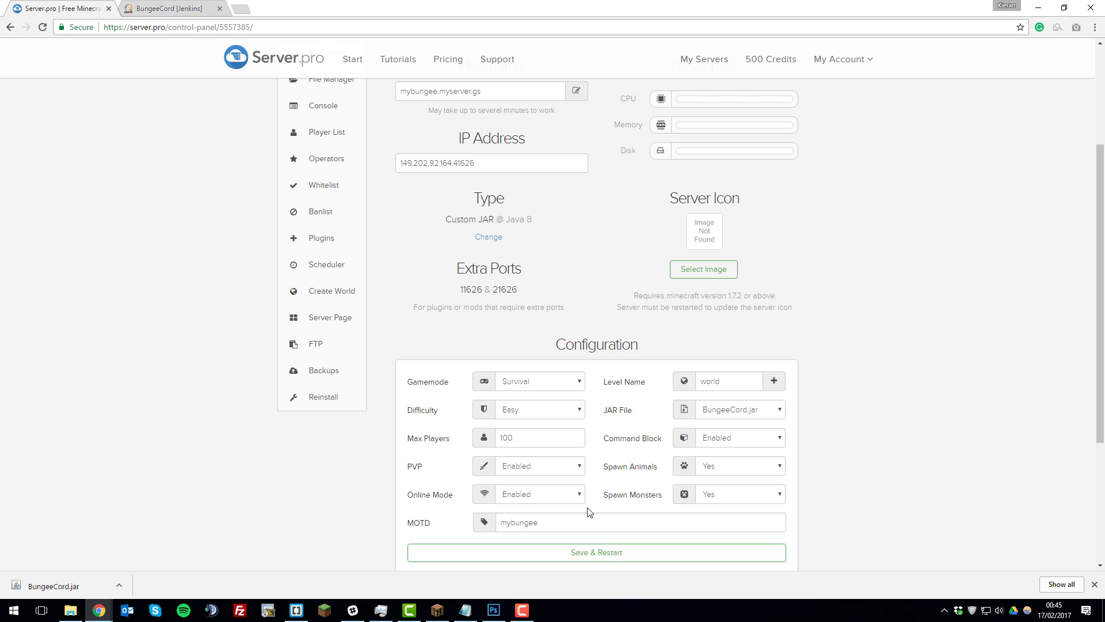
scroll(588, 512, up, 3)
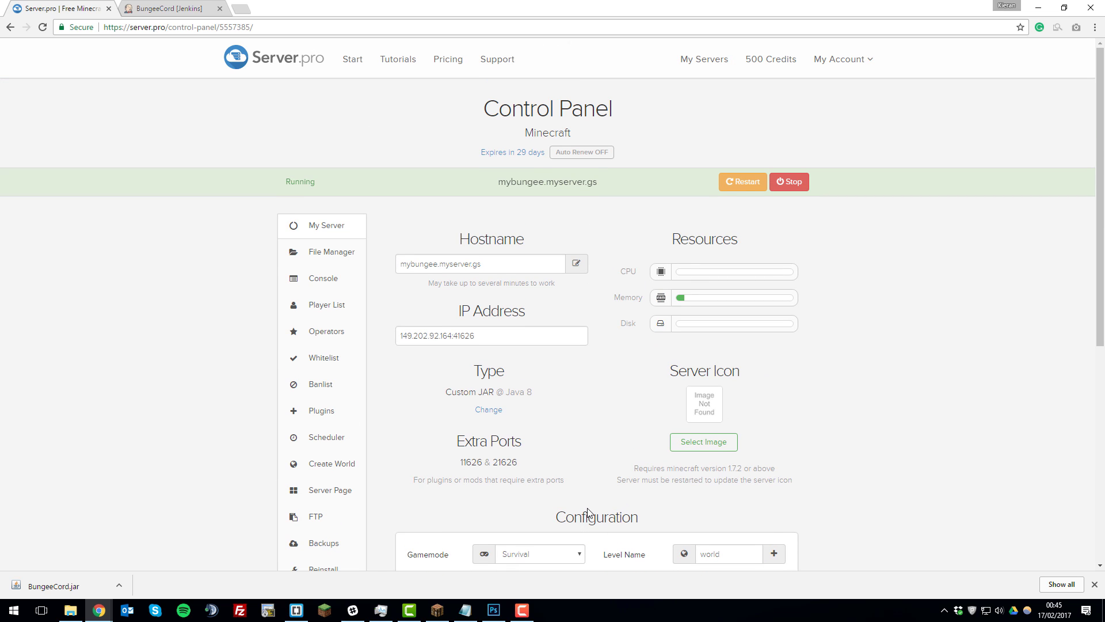
Open the myhub server's control panel from the server list
click(706, 60)
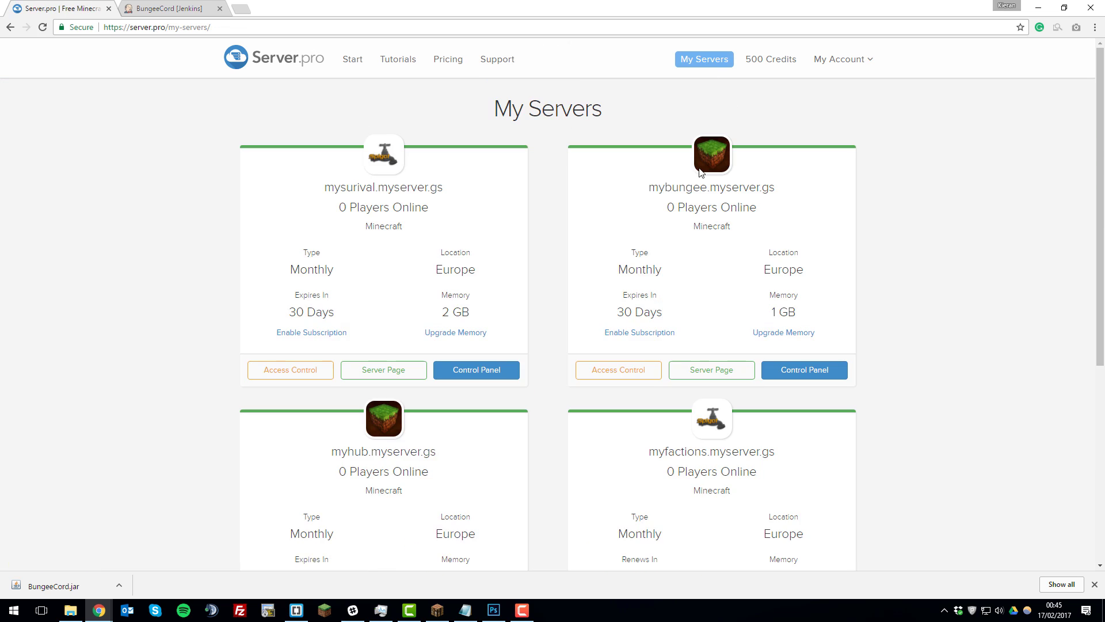
scroll(585, 258, down, 3)
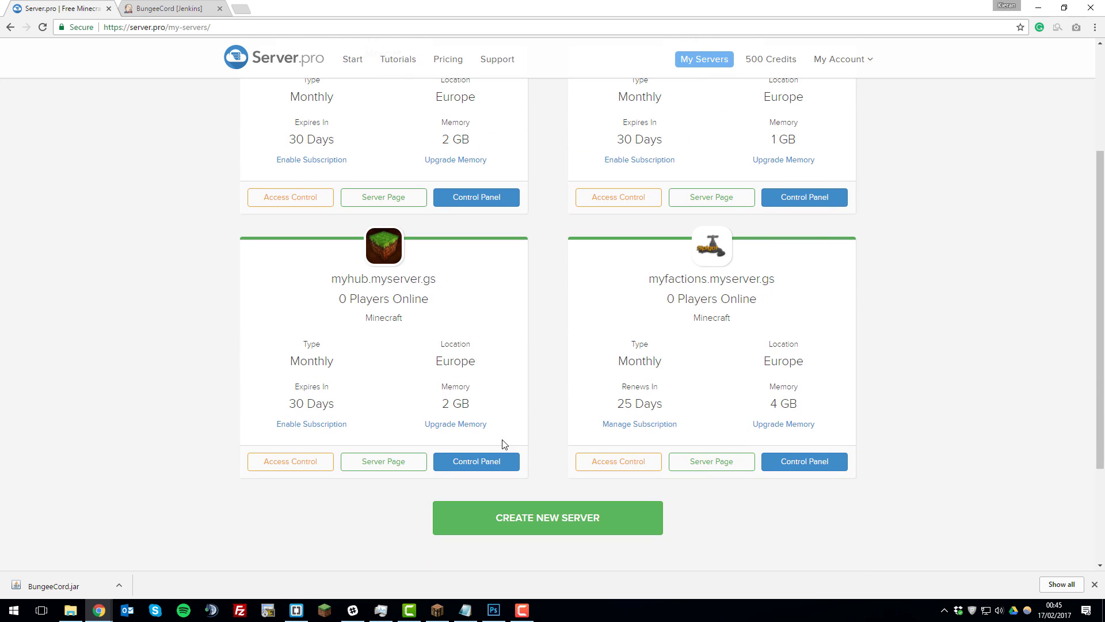
click(498, 466)
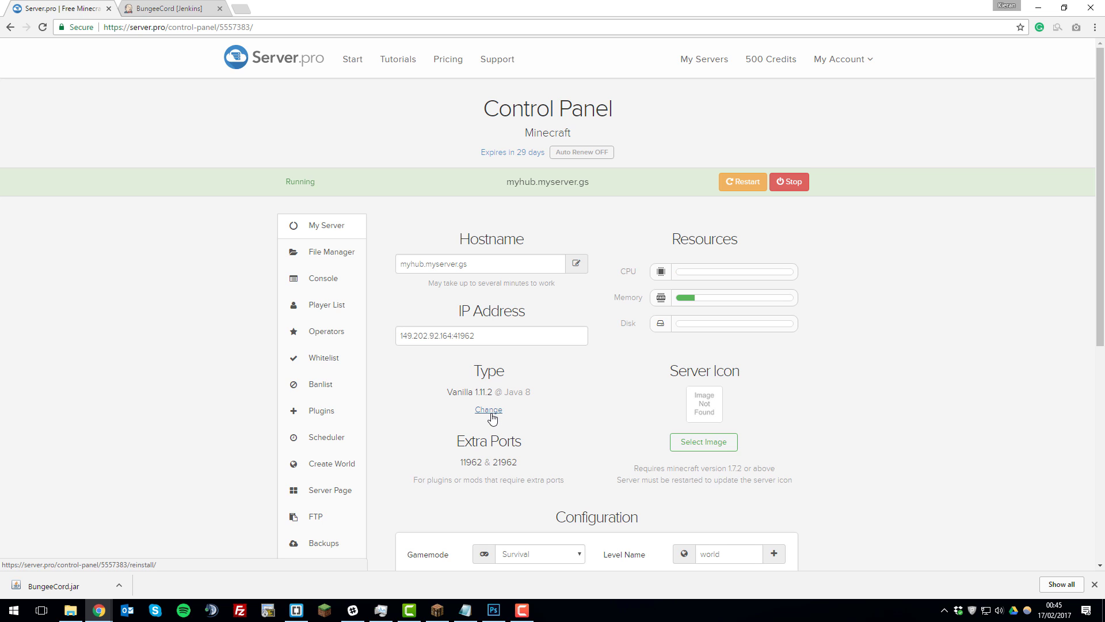
Install Spigot v1.11.2 on myhub without removing the existing server files
click(490, 412)
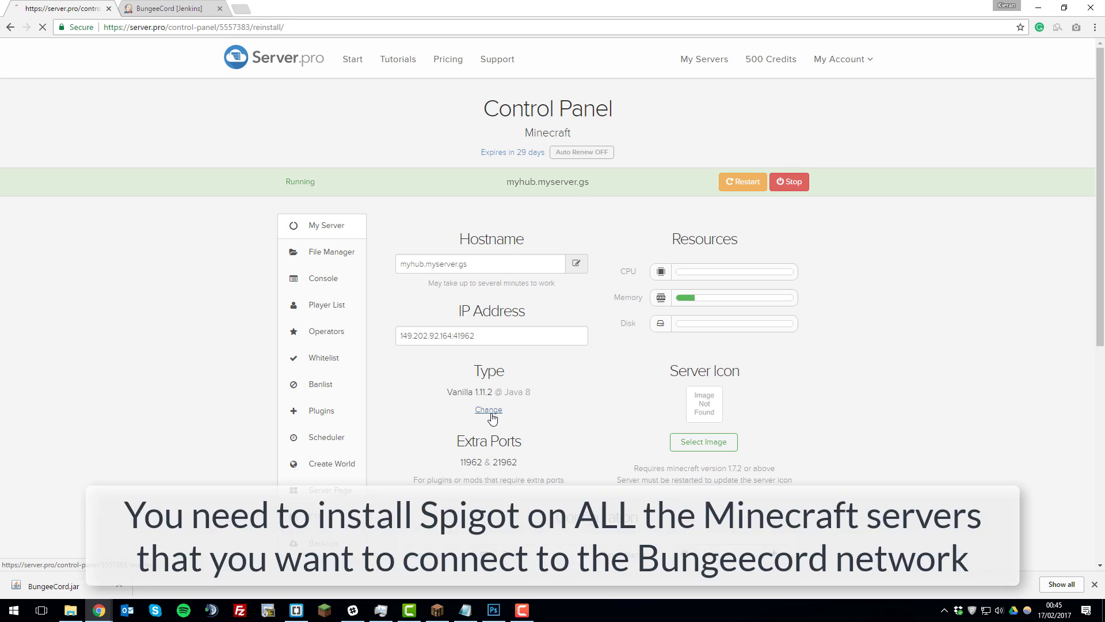
click(510, 294)
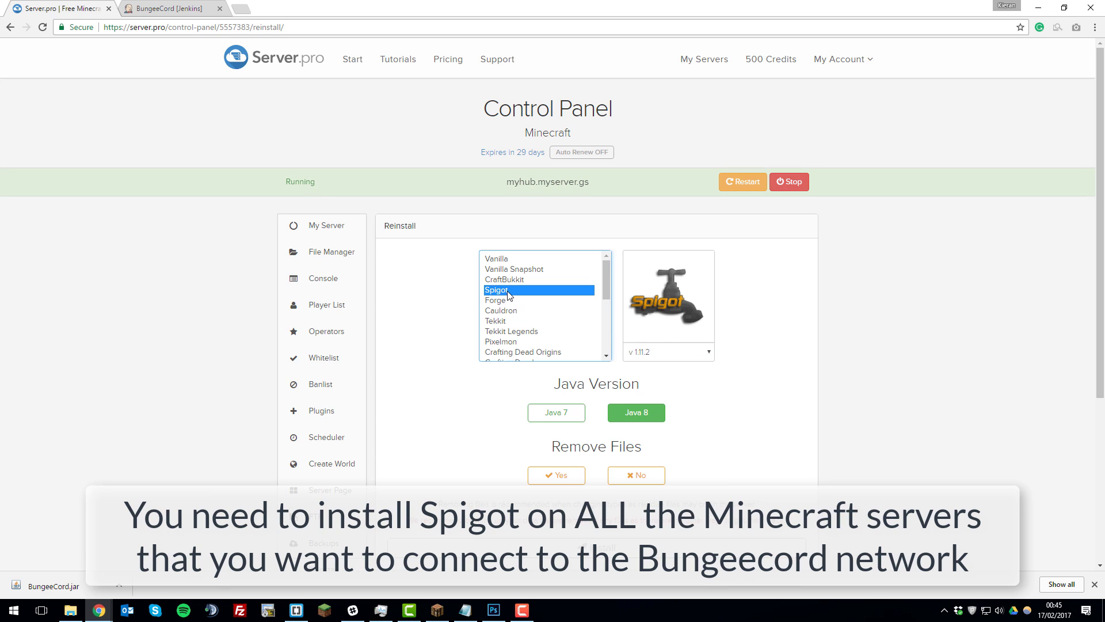
click(642, 352)
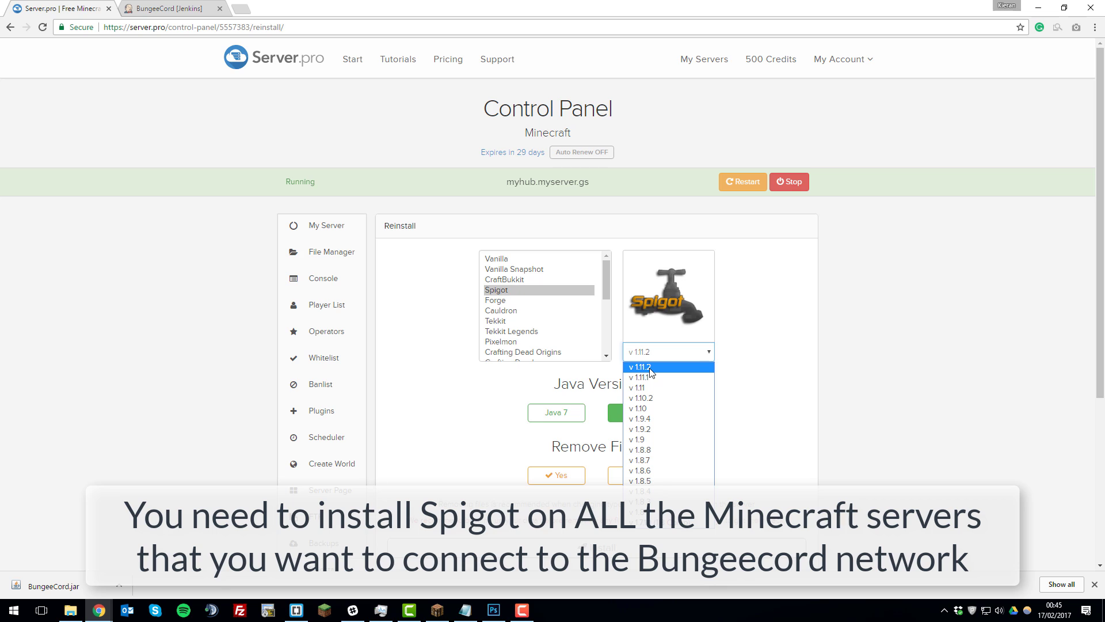
click(650, 372)
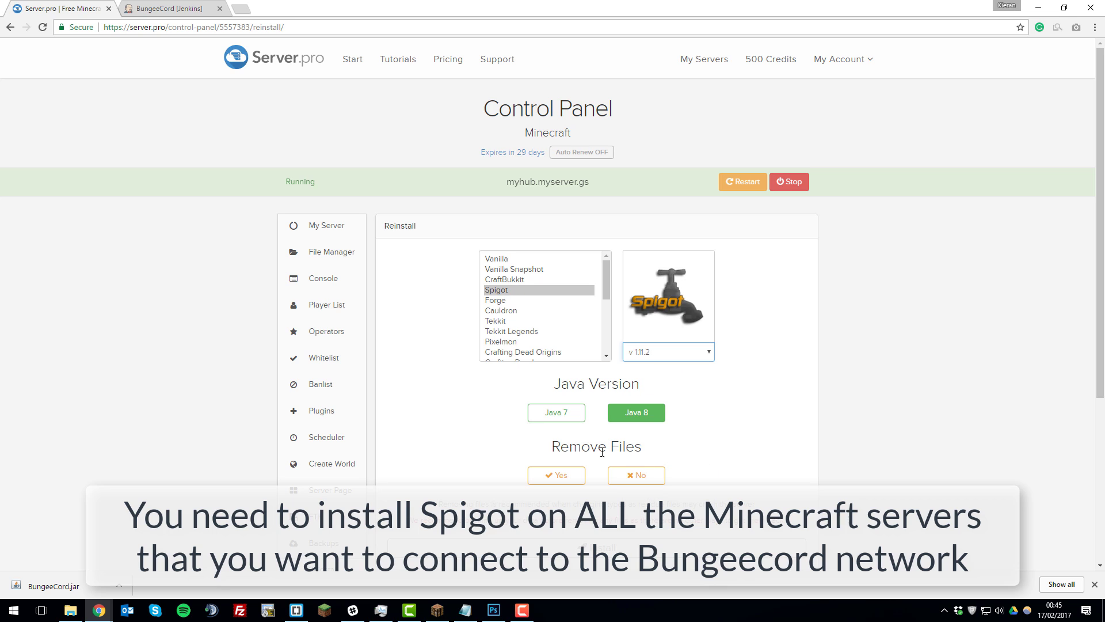
click(632, 479)
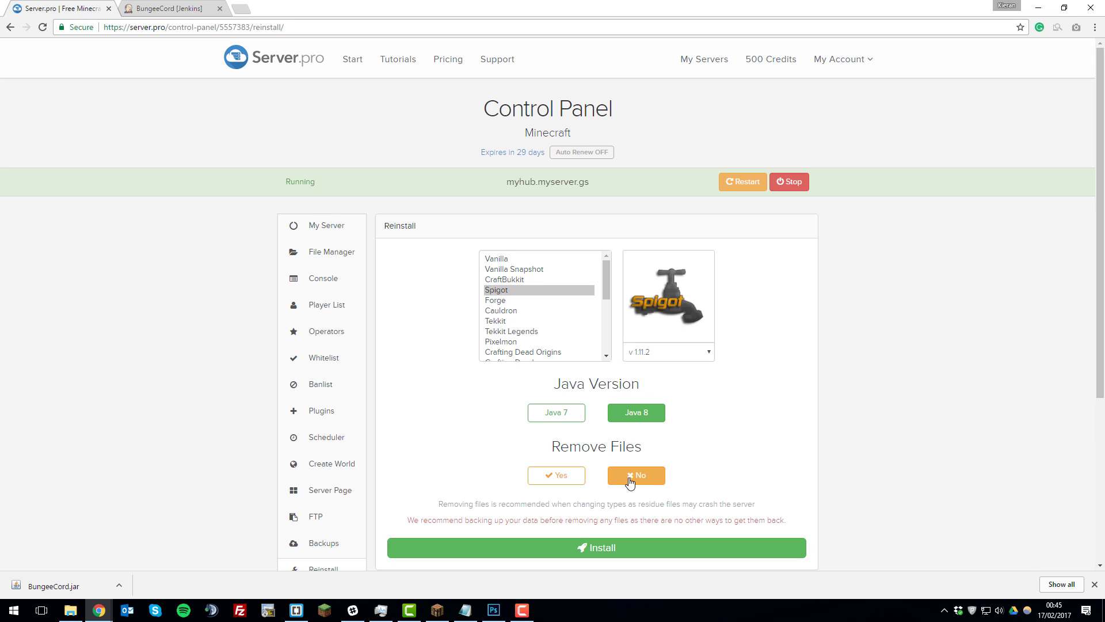
click(595, 547)
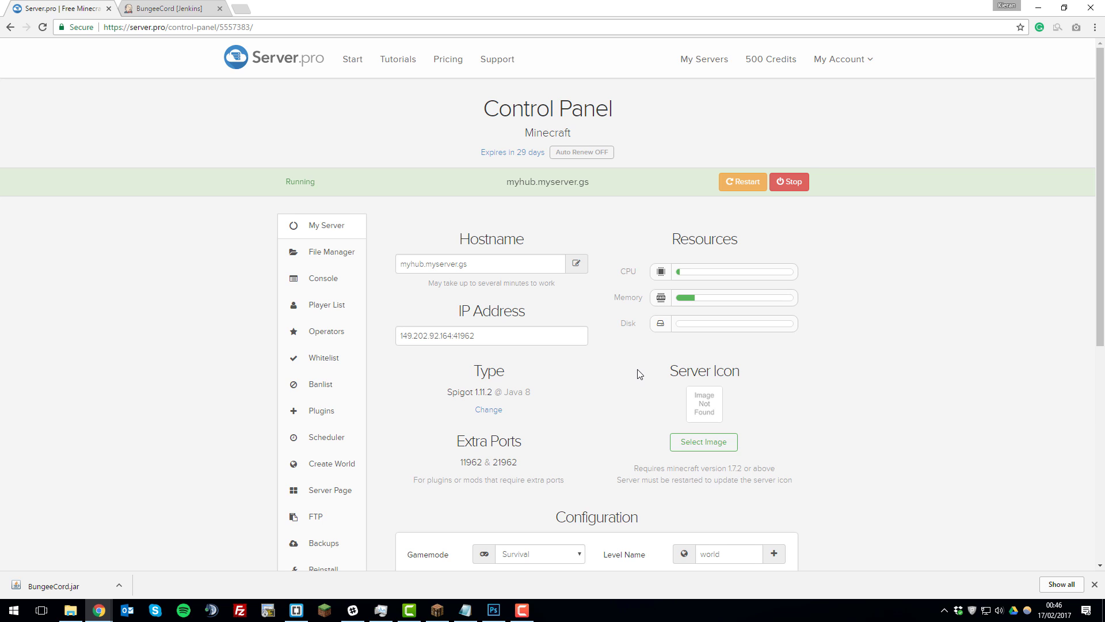
click(704, 63)
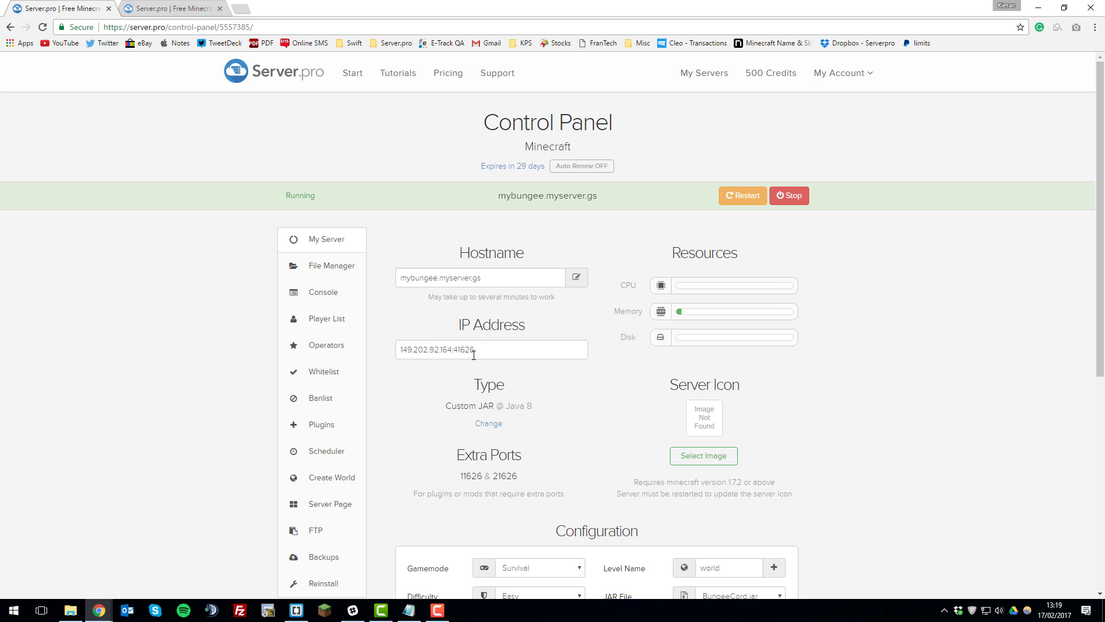
Open mybungee's config.yml and rename the lobby server entry to hub
click(330, 268)
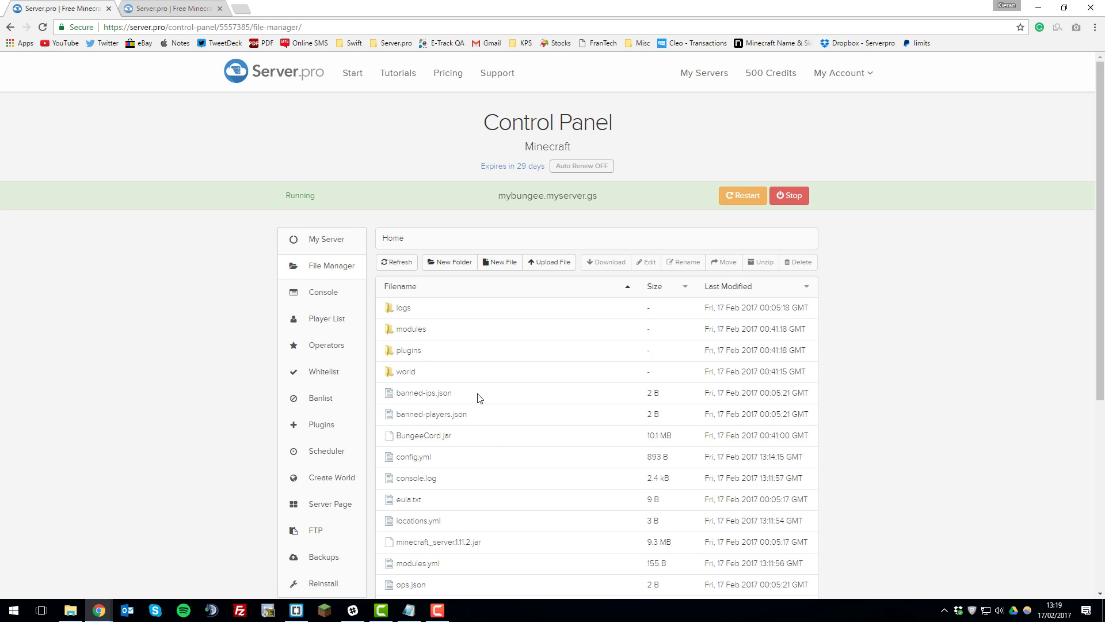
click(421, 457)
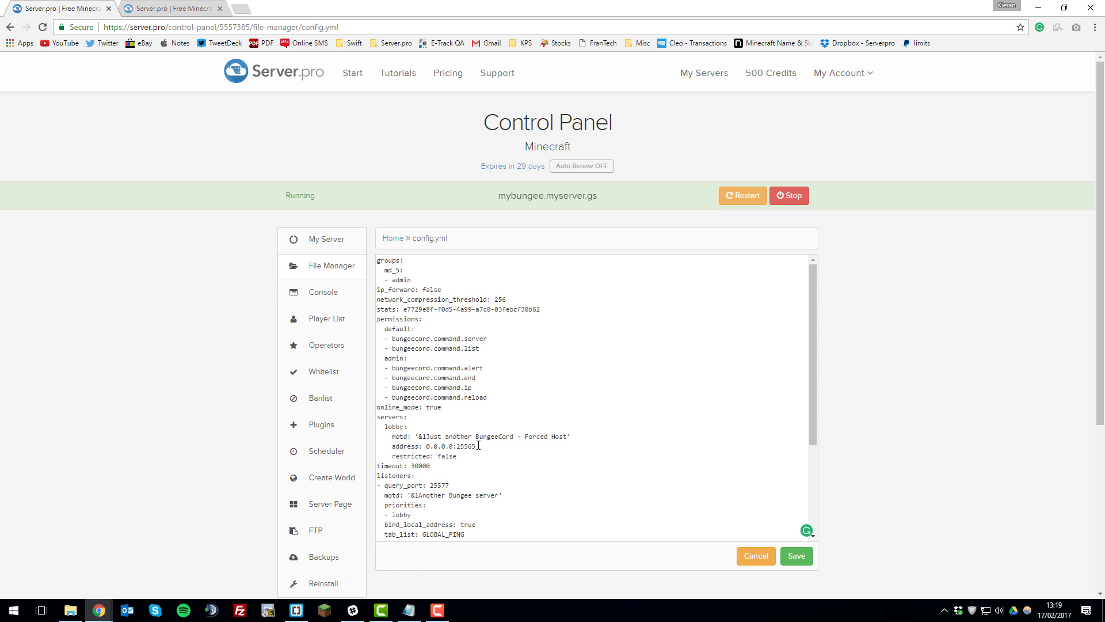
double_click(394, 427)
text(hub:)
drag(478, 446, 428, 446)
Copy myhub's IP address in a new tab and paste it as the hub entry's address
right_click(712, 79)
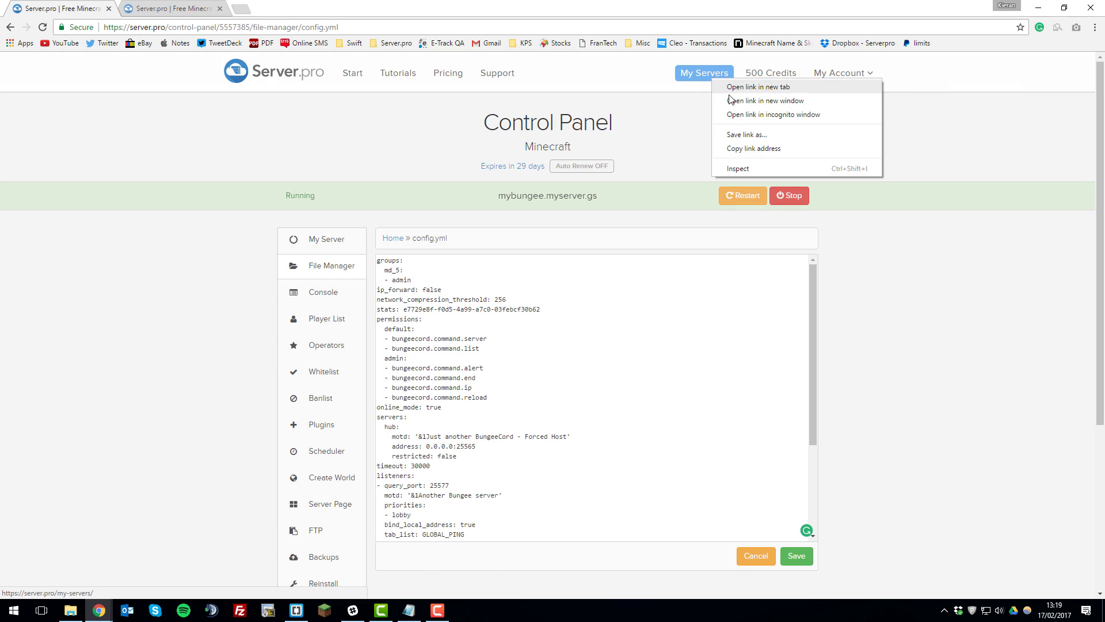
click(739, 90)
click(282, 8)
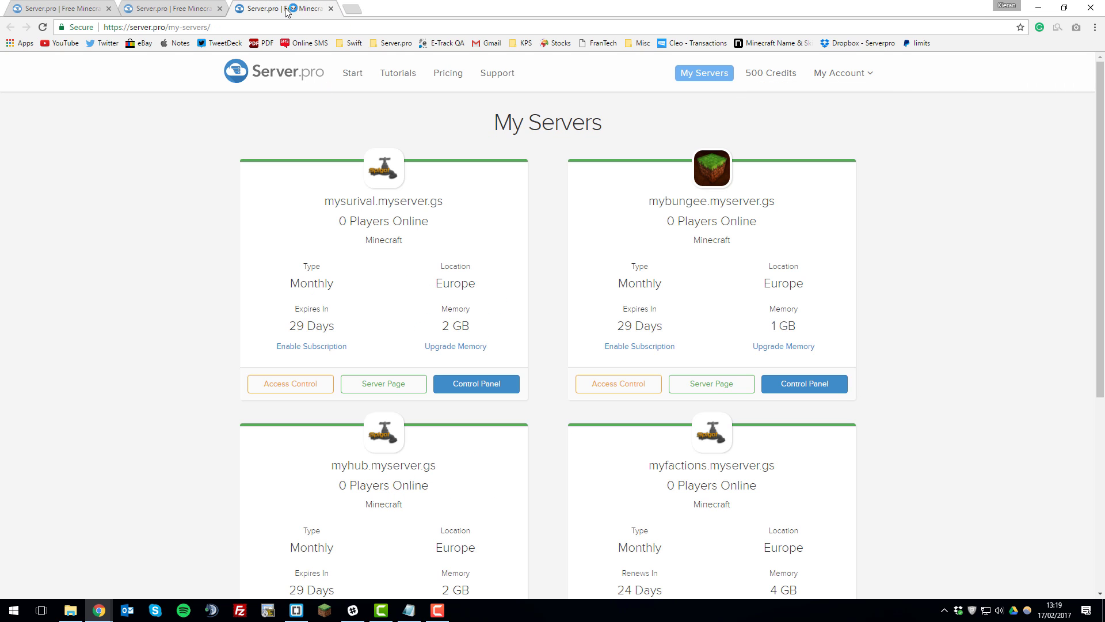
scroll(547, 234, down, 2)
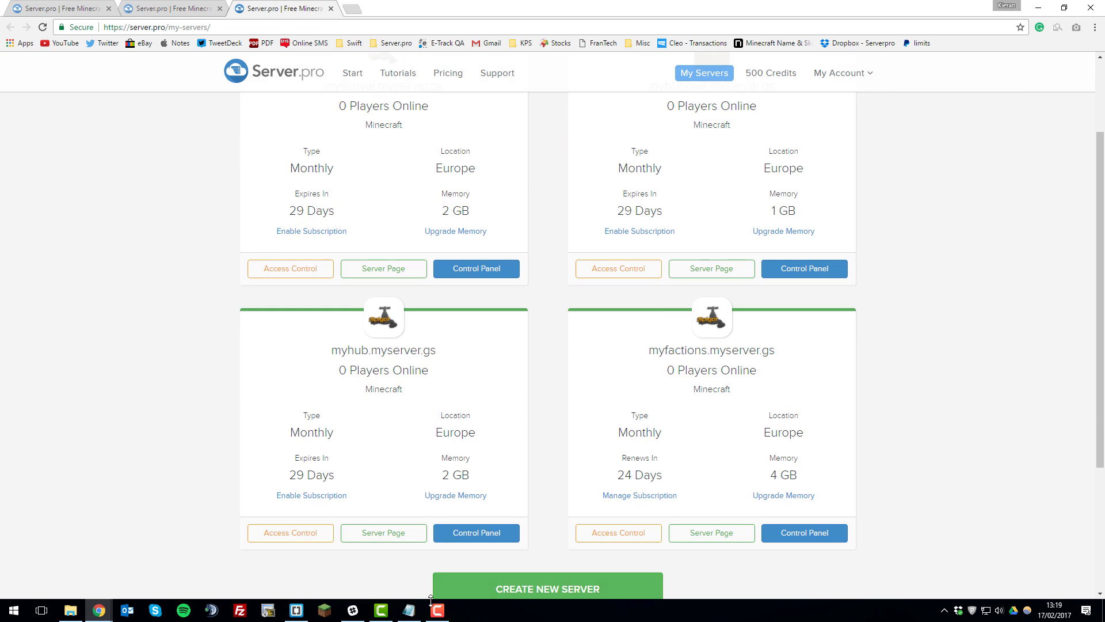
click(477, 533)
click(498, 349)
right_click(499, 352)
click(524, 361)
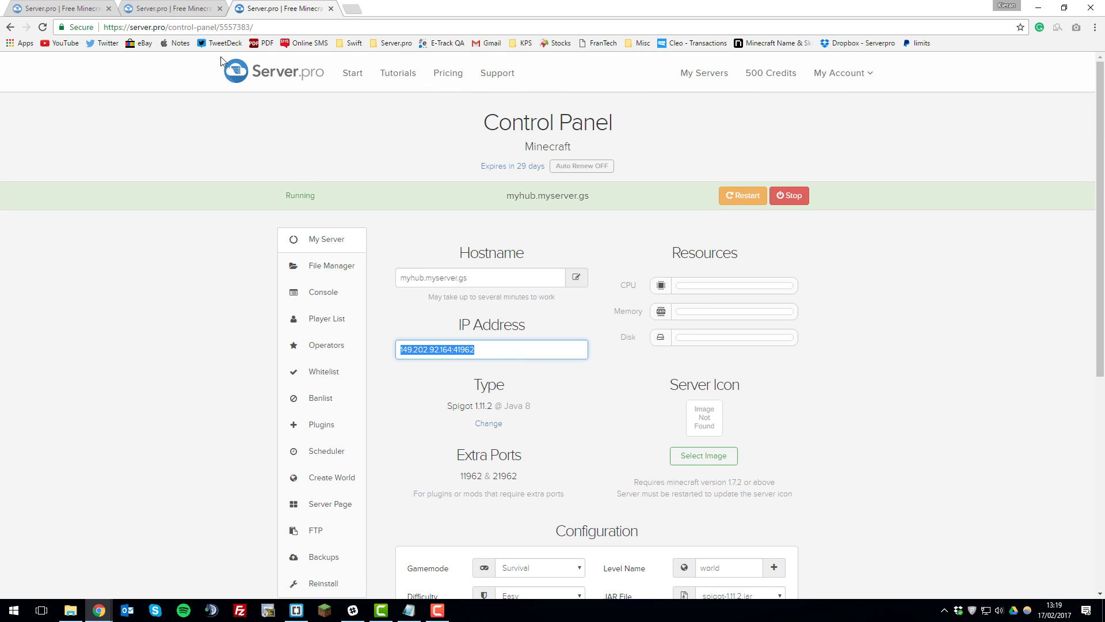
click(81, 11)
drag(477, 446, 425, 446)
right_click(438, 447)
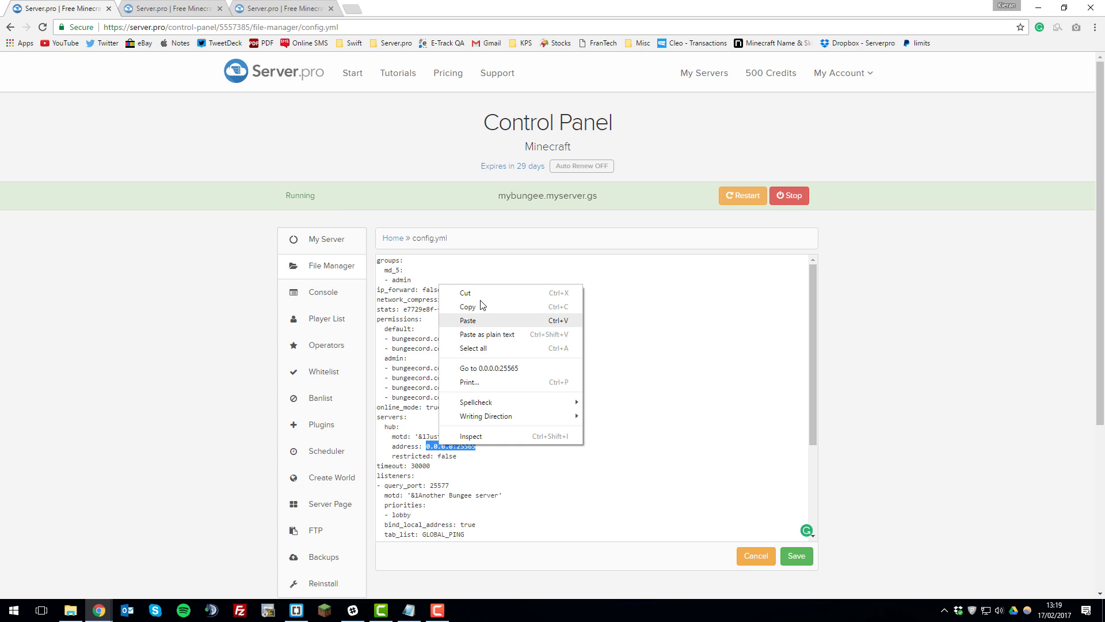
click(468, 320)
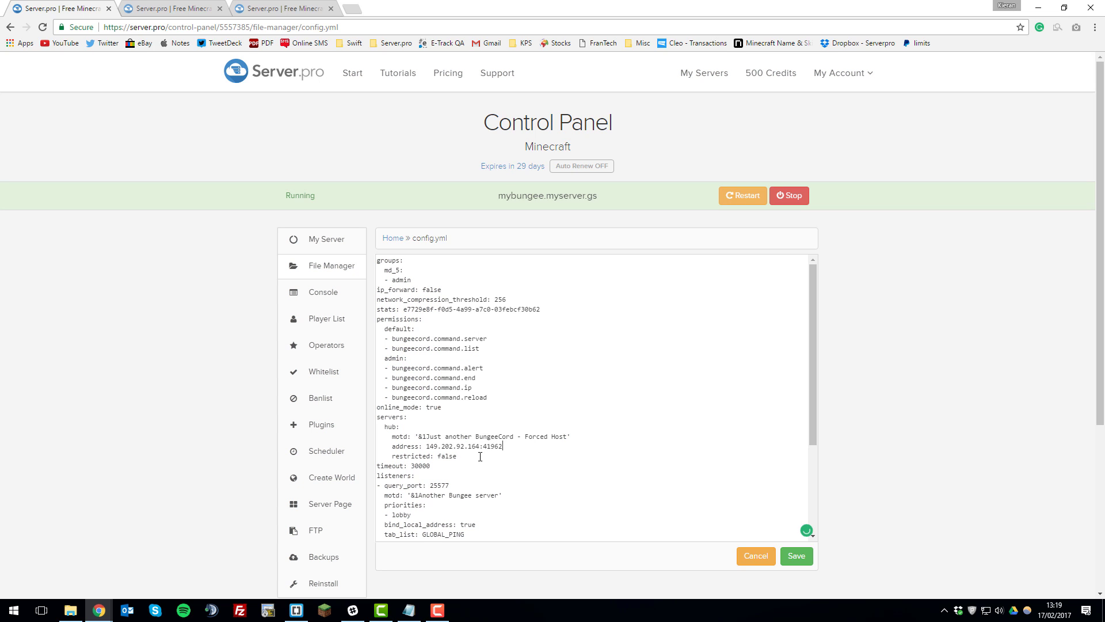
Paste two copies of the hub server block below it for the surivival and factions entries
drag(480, 456, 377, 427)
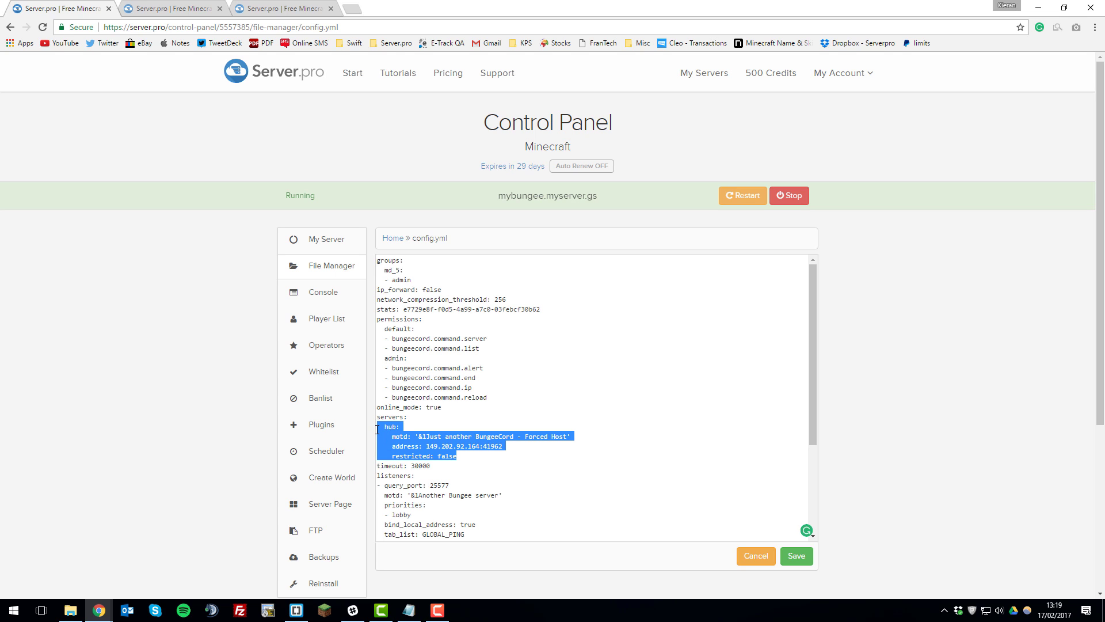
key(ctrl+c)
click(492, 459)
key(Return)
key(ctrl+v)
key(Return)
key(ctrl+v)
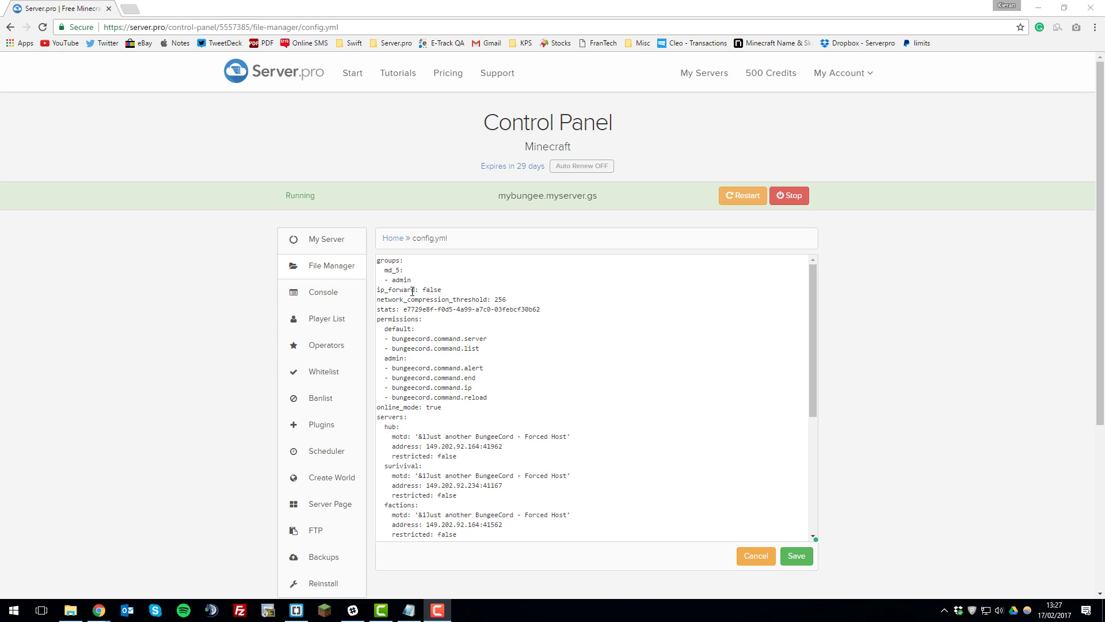
Set ip_forward to true and change the priorities entry from lobby to hub
double_click(430, 289)
text(true)
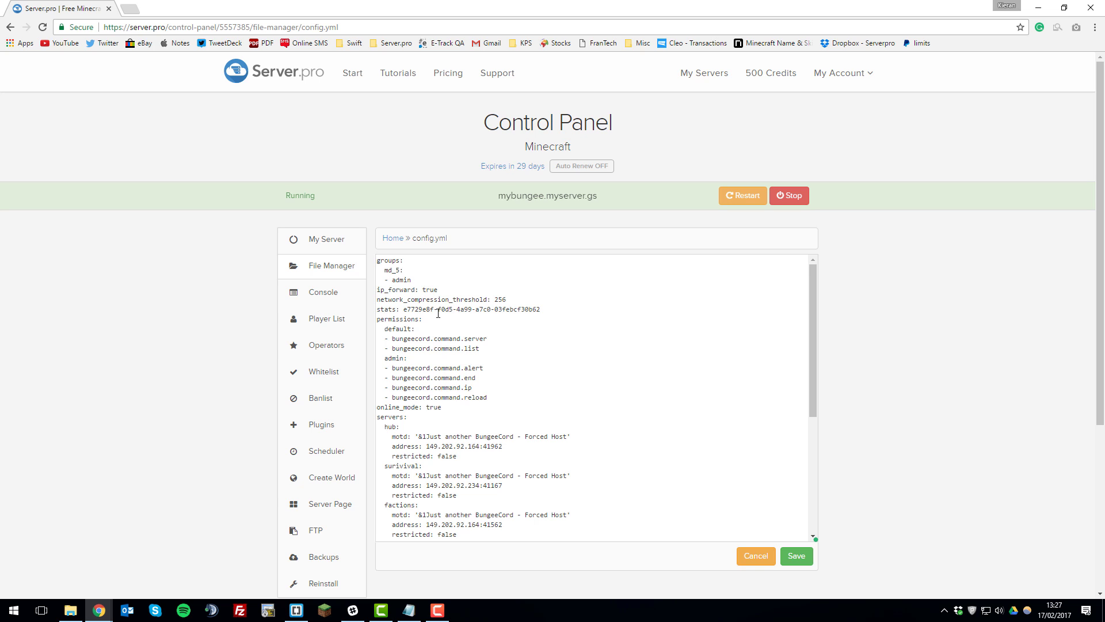
scroll(438, 316, down, 4)
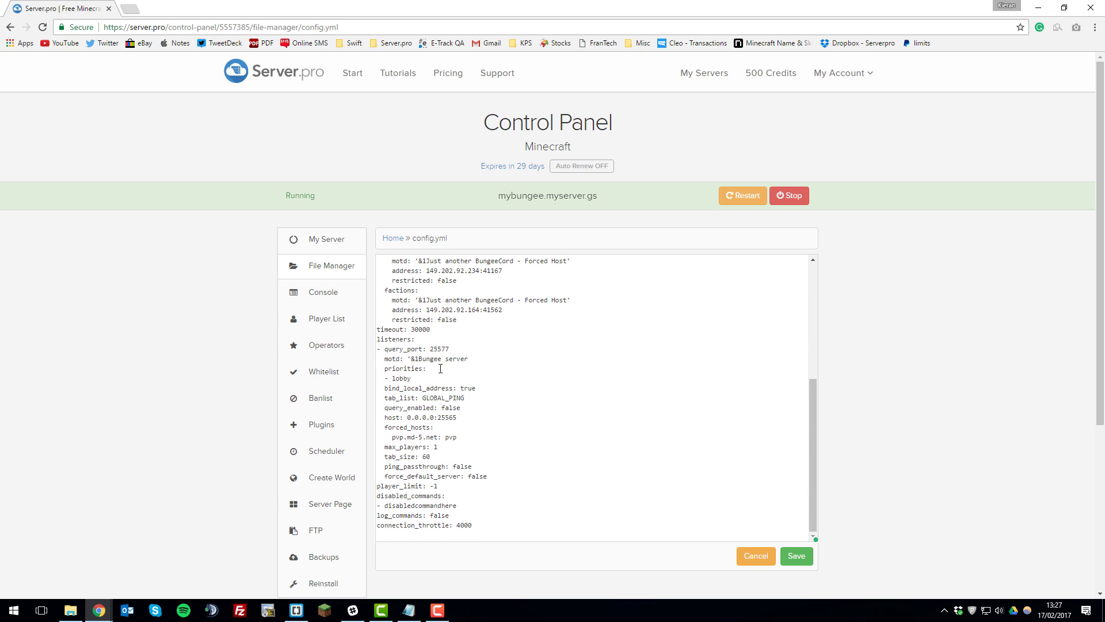
double_click(409, 378)
text(hub)
scroll(405, 389, up, 1)
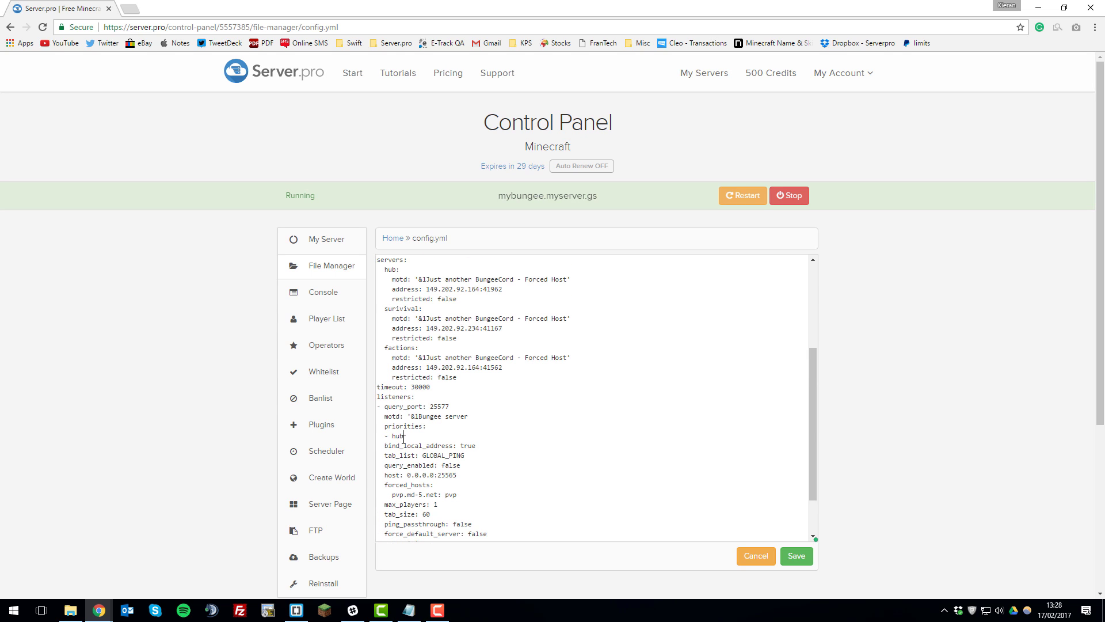
scroll(424, 392, down, 1)
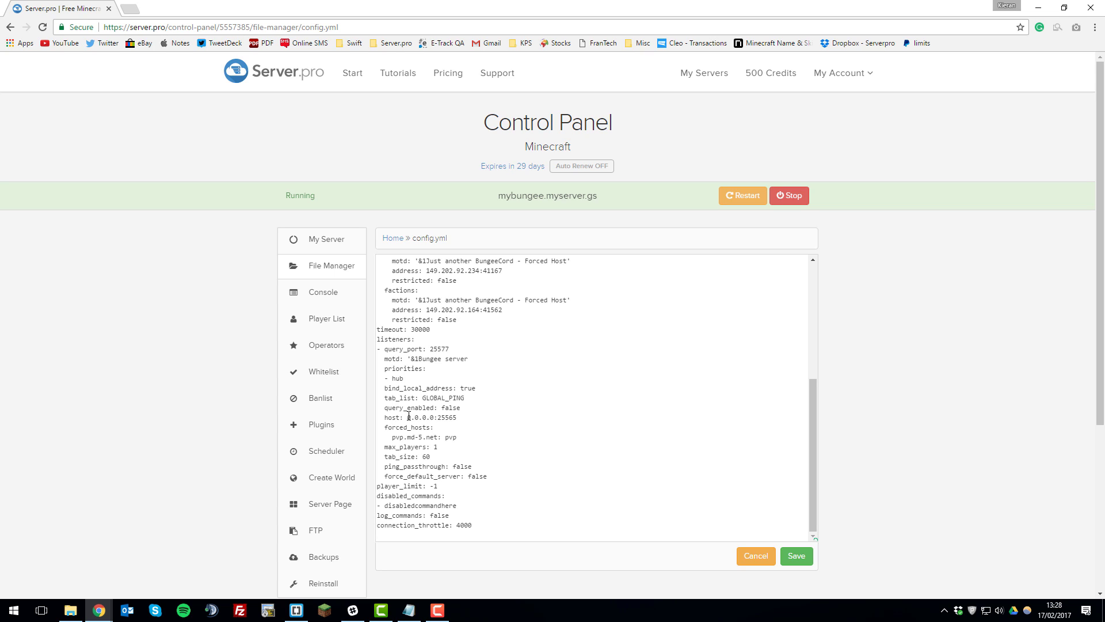
Save the config so far and copy the bungee server's IP address from its overview
drag(407, 415, 458, 417)
click(798, 556)
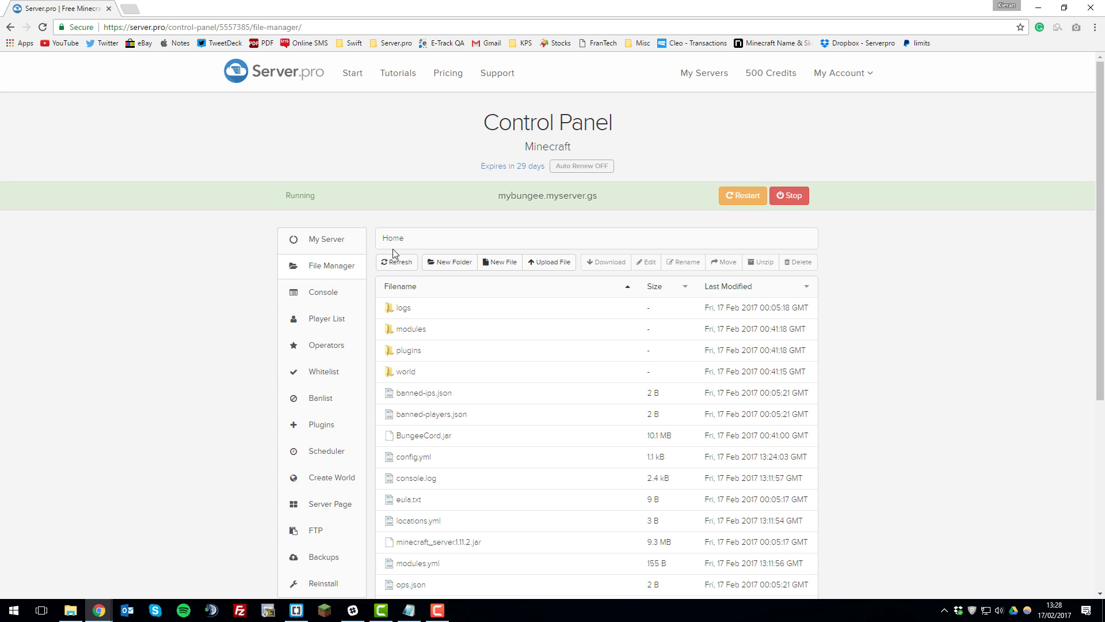
click(349, 247)
click(504, 351)
right_click(503, 352)
click(543, 362)
Set the listener host to 149.202.92.164:41626 and force_default_server to true, then save config.yml
click(339, 267)
click(412, 458)
scroll(455, 420, down, 10)
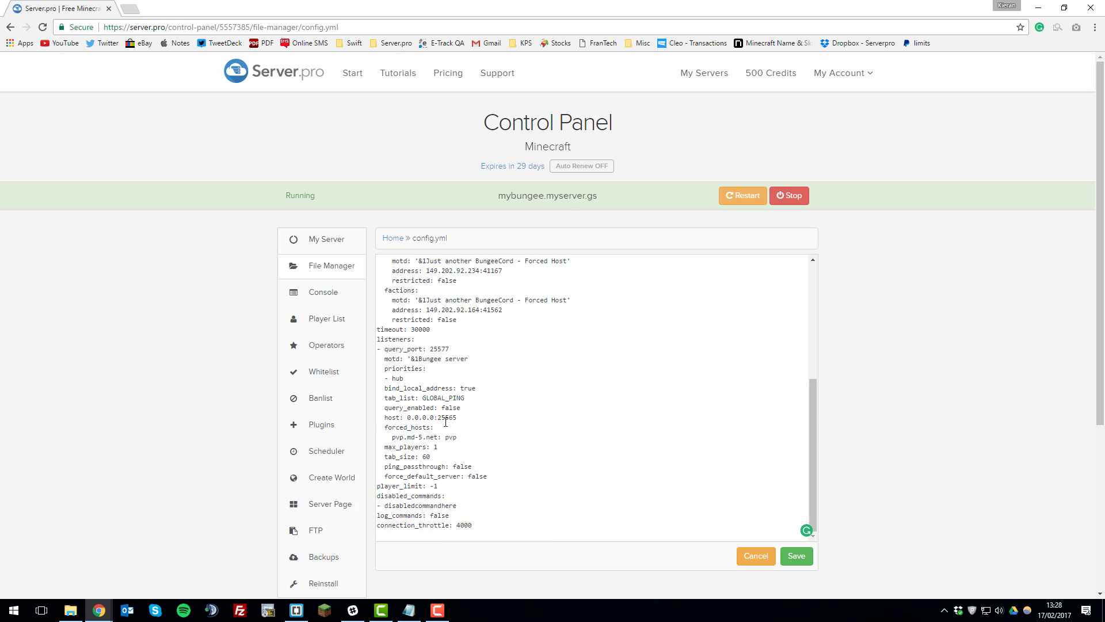
drag(457, 418, 406, 418)
right_click(412, 417)
click(442, 453)
double_click(483, 476)
text(true)
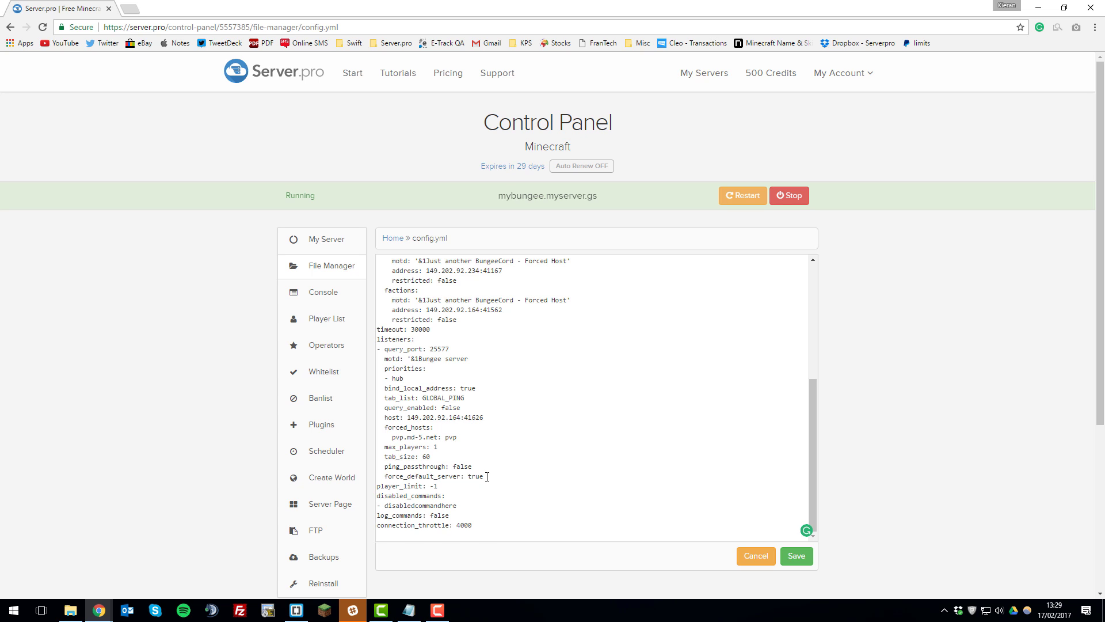
click(796, 555)
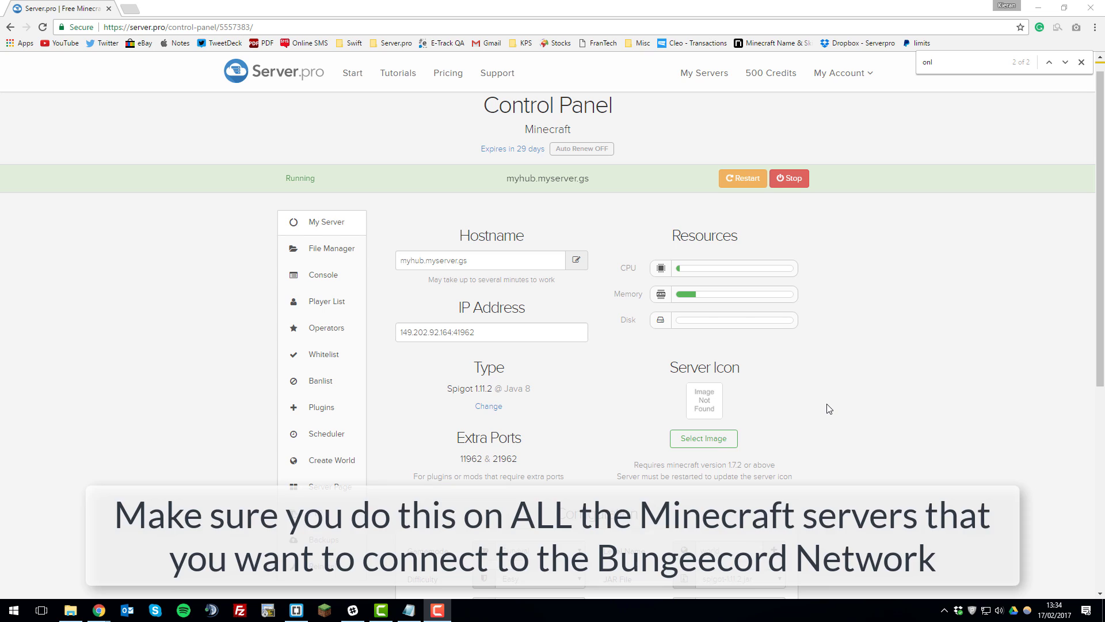
In the hub server's spigot.yml, change bungeecord from false to true and save
click(323, 248)
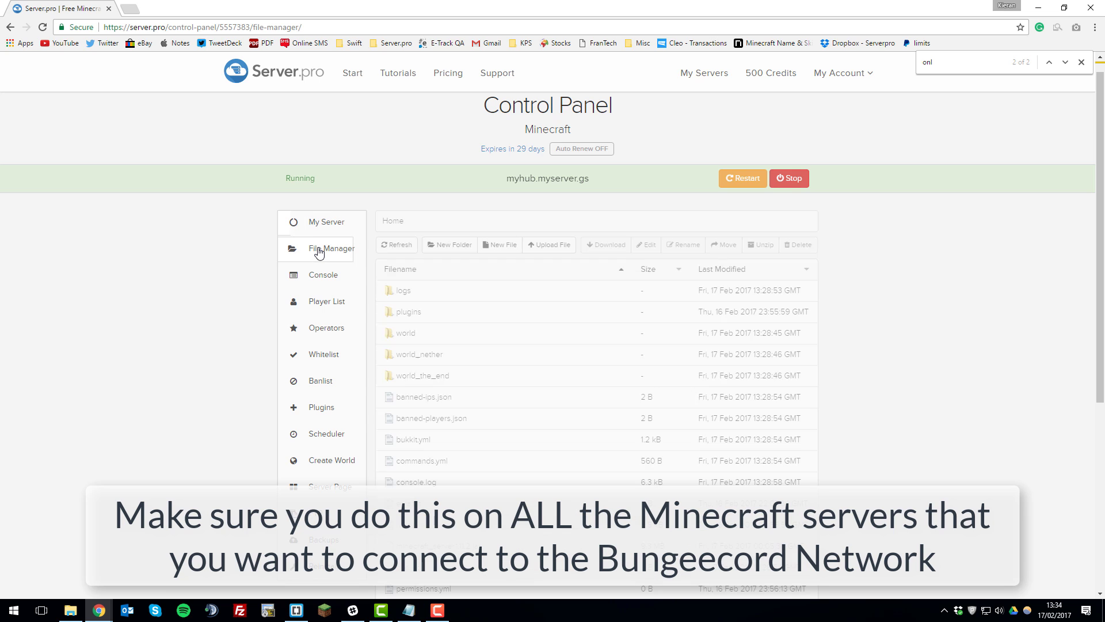
scroll(512, 471, down, 3)
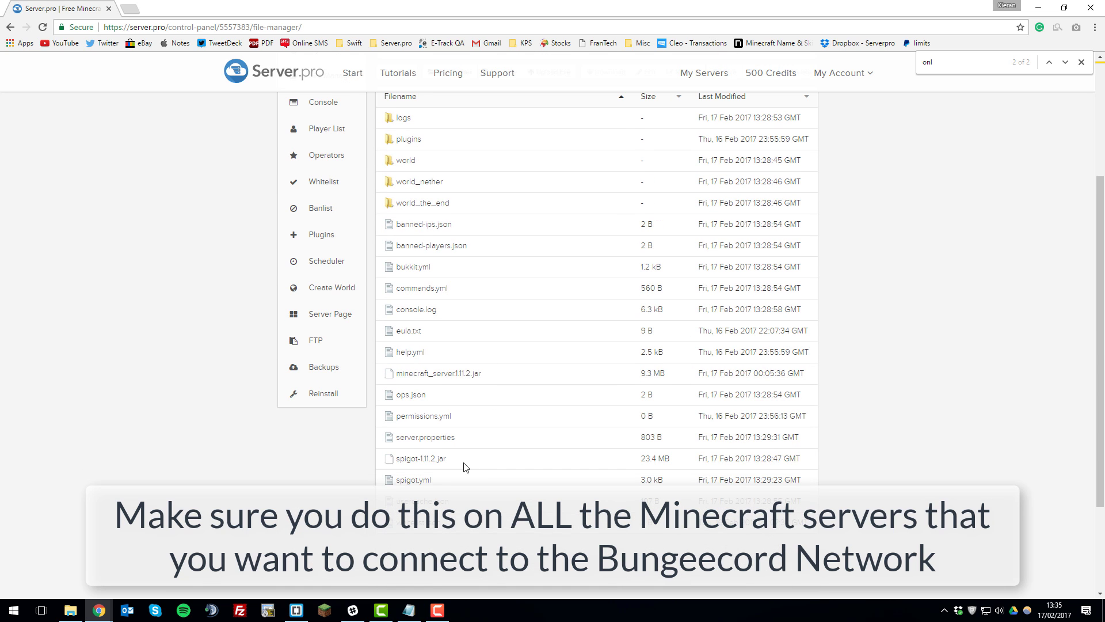
click(426, 480)
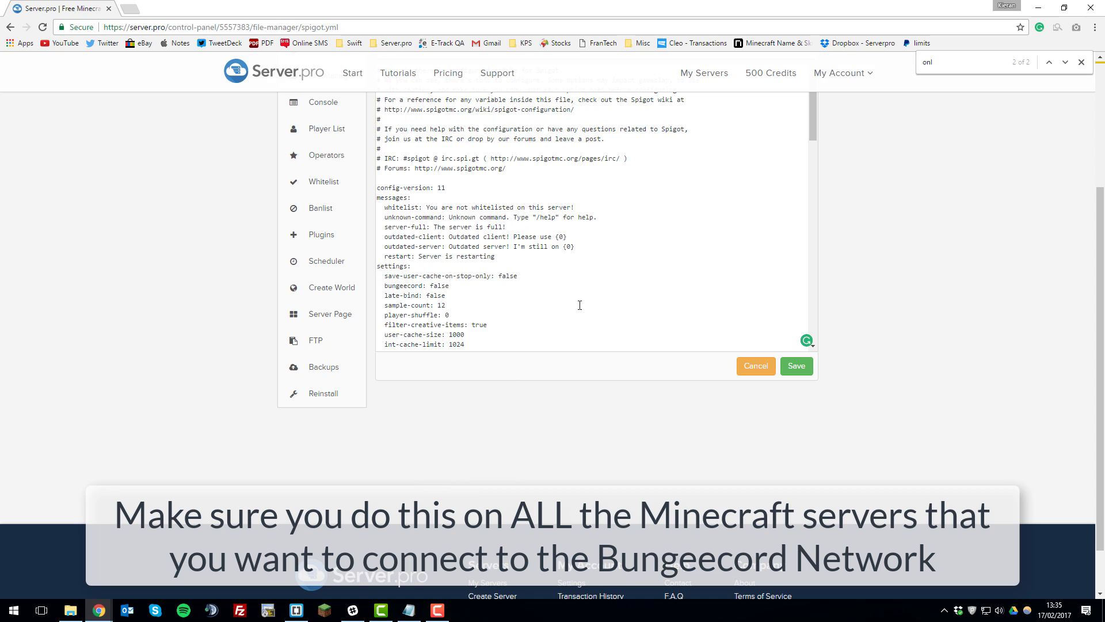
double_click(385, 286)
double_click(437, 286)
text(true)
click(800, 370)
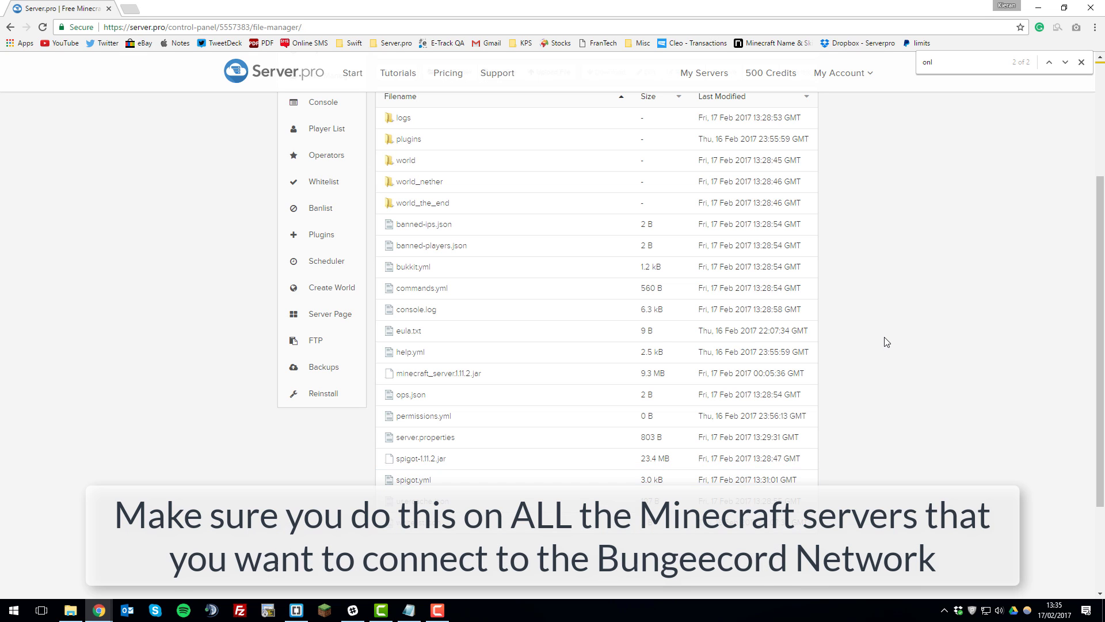
Set online-mode=false in myhub's server.properties, save, and restart the myhub server
click(442, 441)
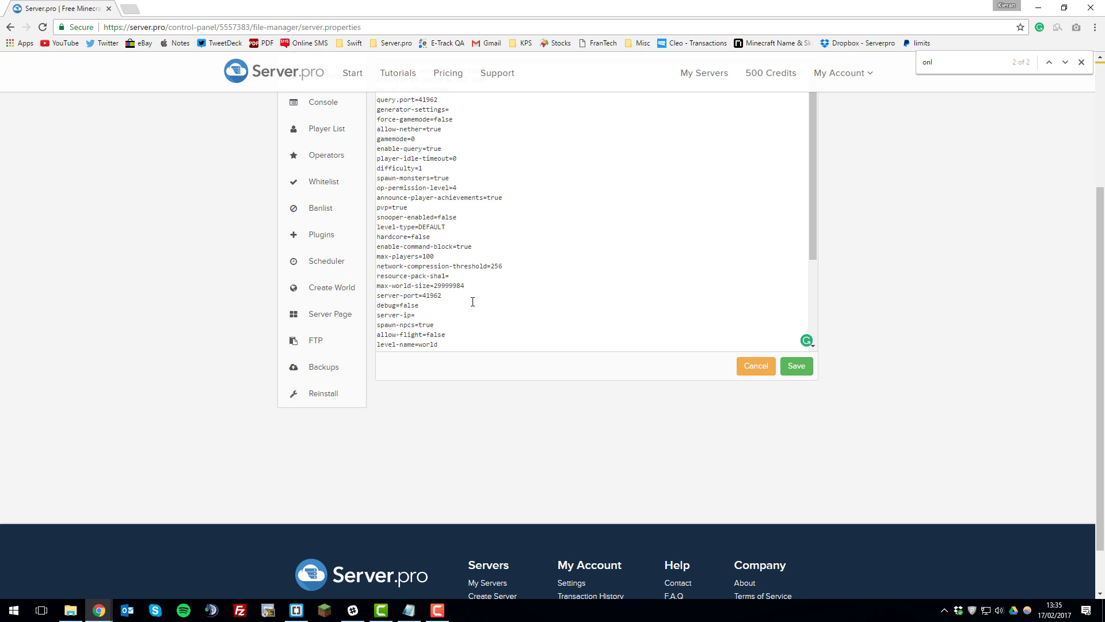
click(934, 65)
text(inemode)
click(484, 253)
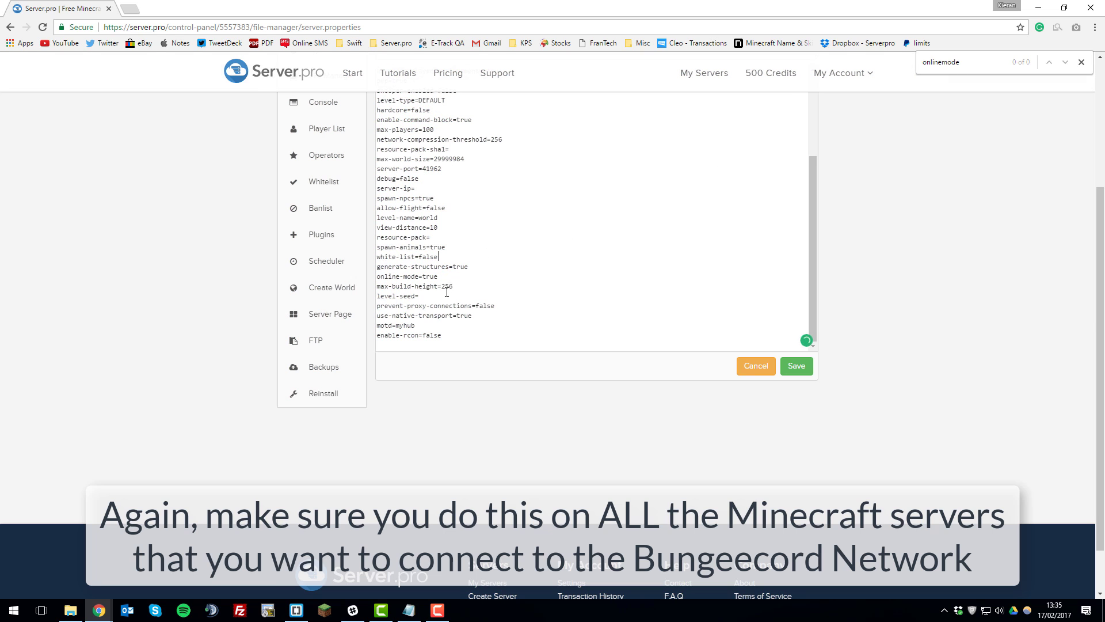
scroll(449, 288, up, 1)
double_click(426, 332)
text(false)
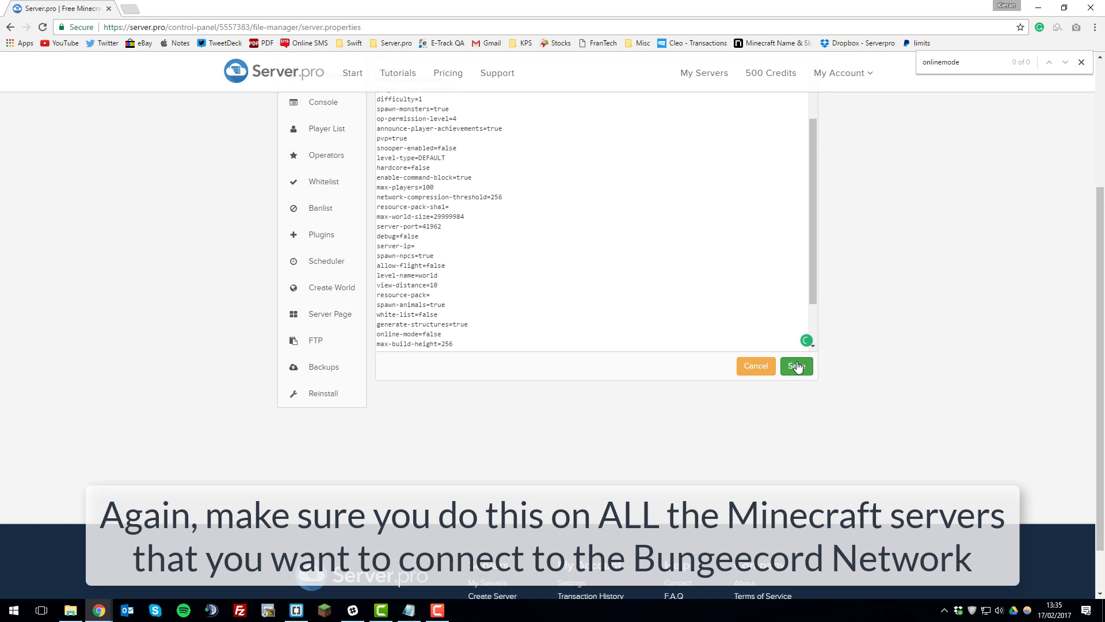
click(797, 366)
scroll(863, 299, up, 3)
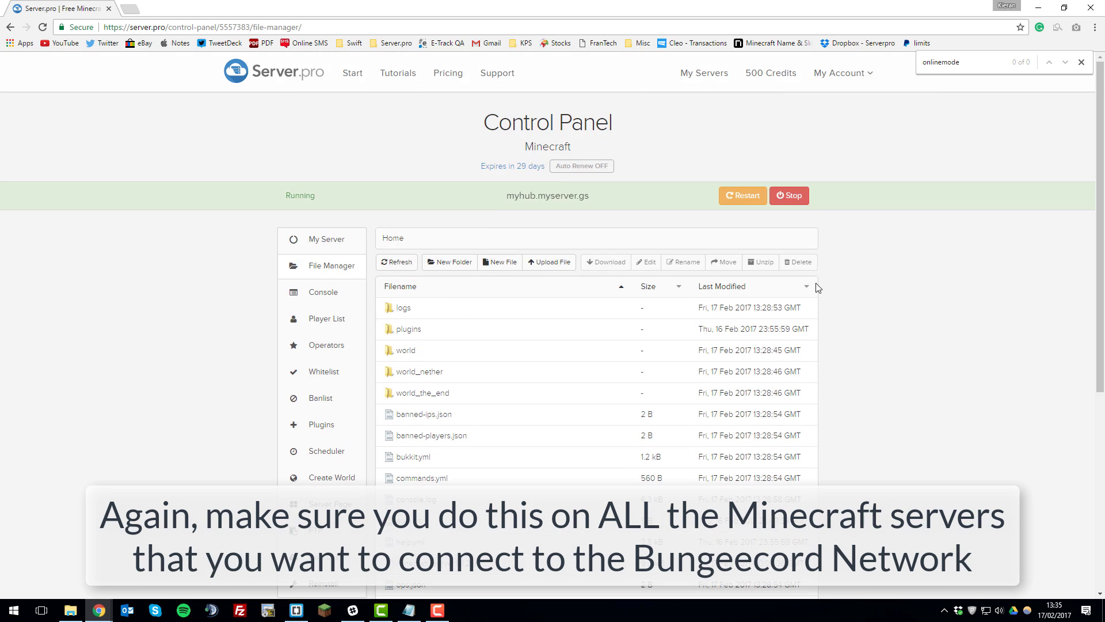
click(748, 197)
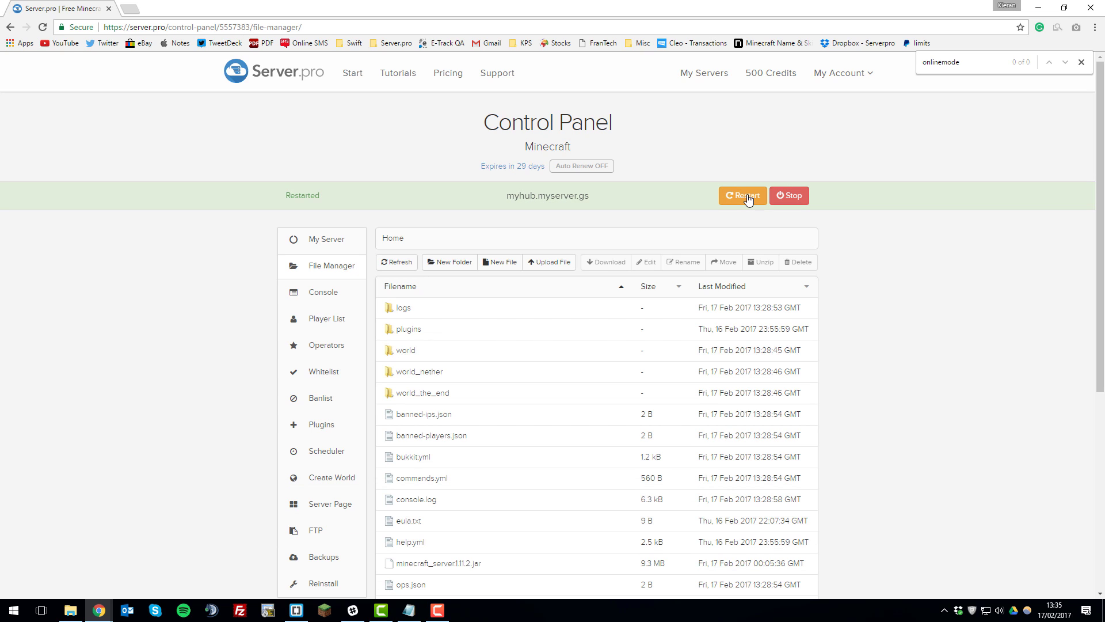
Open the mybungee server's control panel from My Servers and view its console log
click(704, 73)
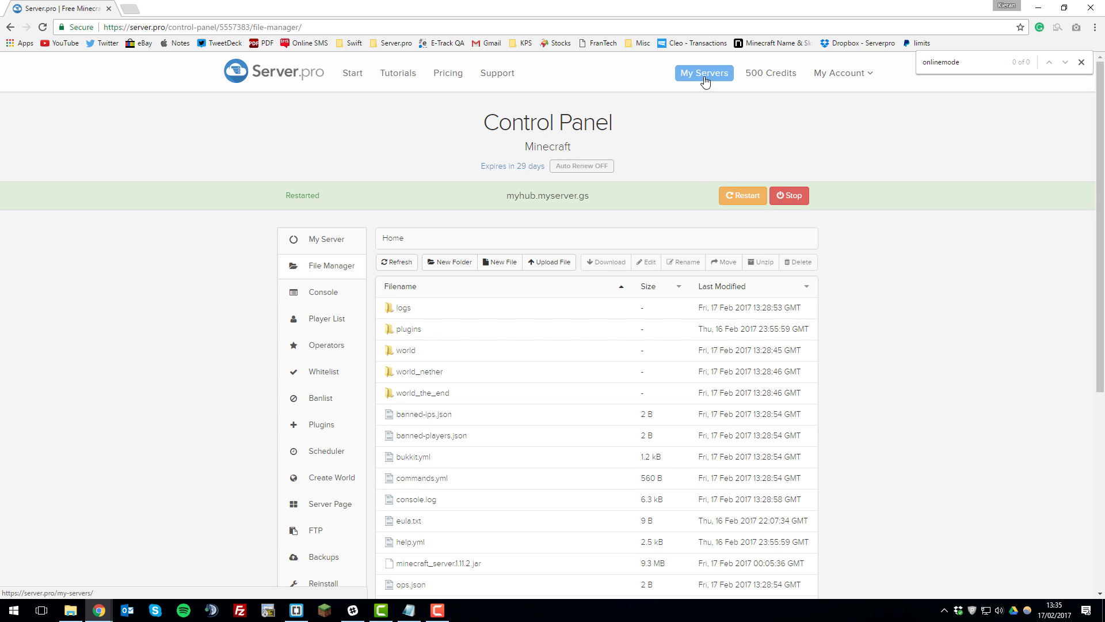
click(805, 382)
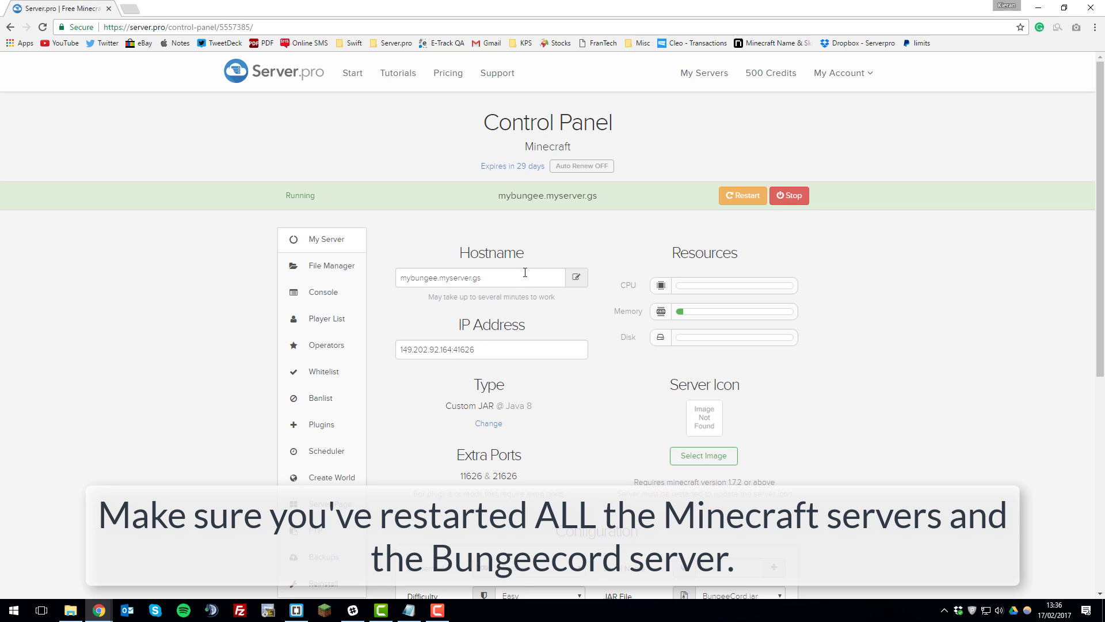
click(323, 294)
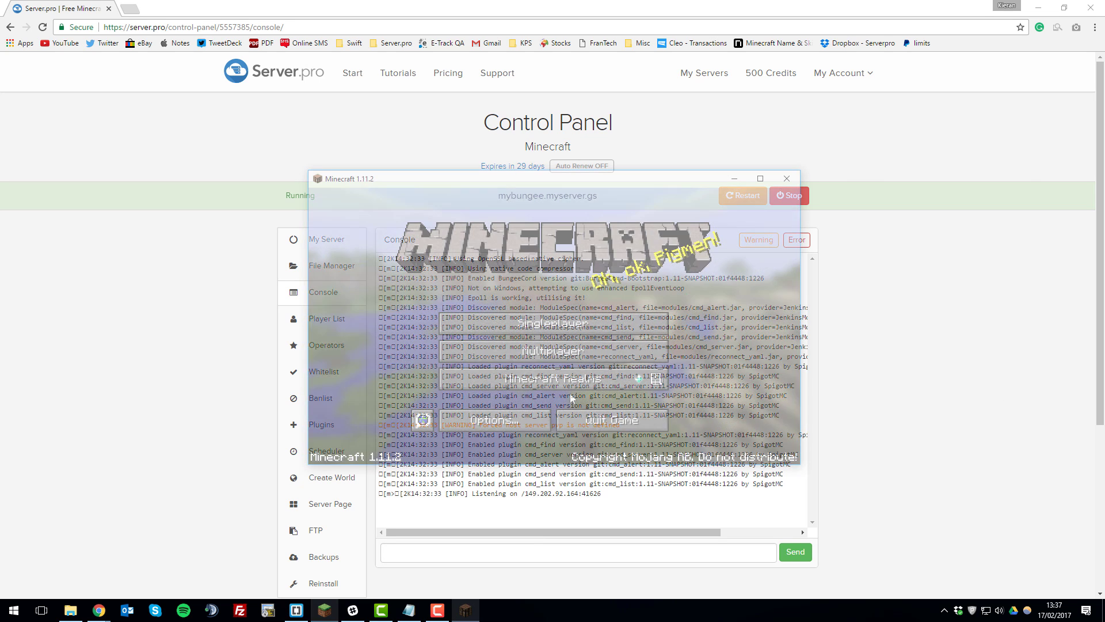
Add a multiplayer server named 'Bungee network' with address mybungee.myserver.gs
click(573, 367)
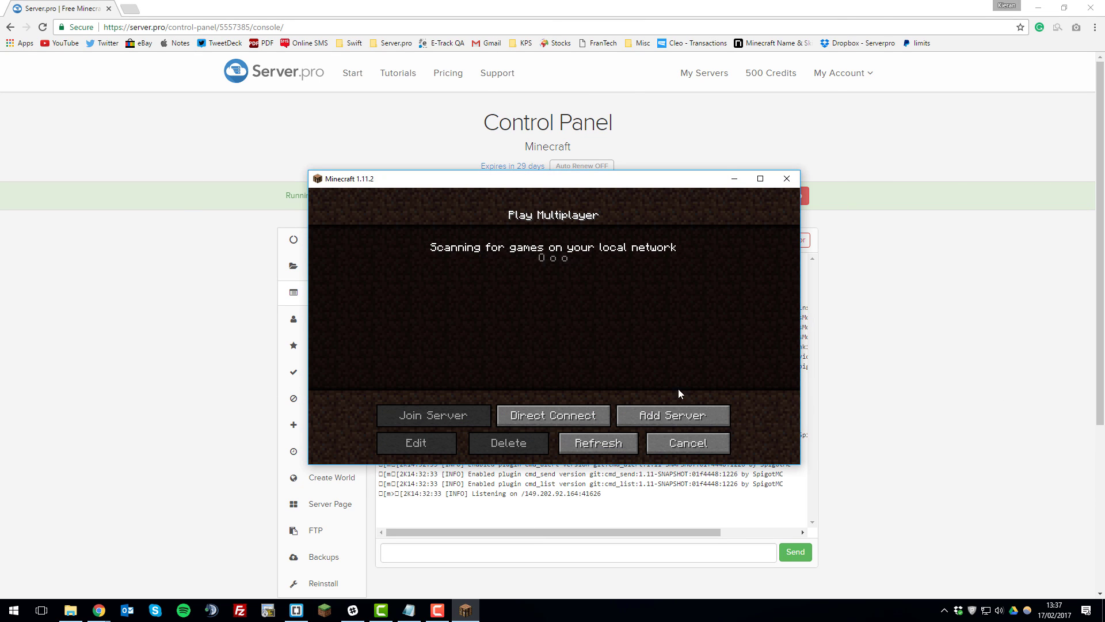
click(662, 415)
key(BackSpace)
key(BackSpace)
key(BackSpace)
key(BackSpace)
key(BackSpace)
key(BackSpace)
key(BackSpace)
key(BackSpace)
key(BackSpace)
key(BackSpace)
key(BackSpace)
key(BackSpace)
key(BackSpace)
key(BackSpace)
key(BackSpace)
text(Bungee network)
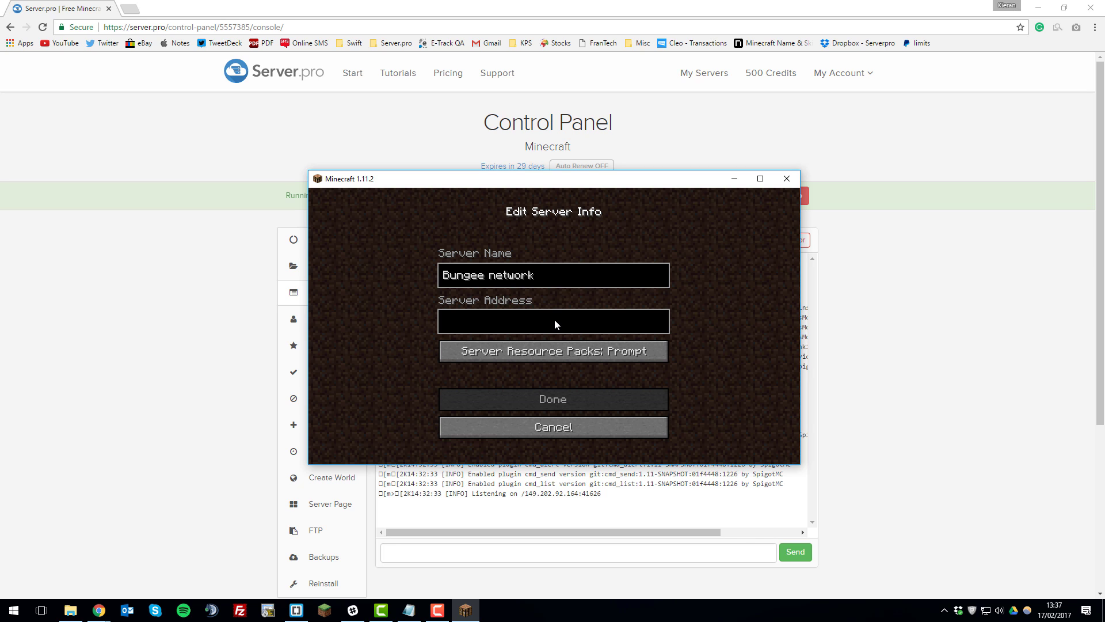
drag(567, 178, 574, 214)
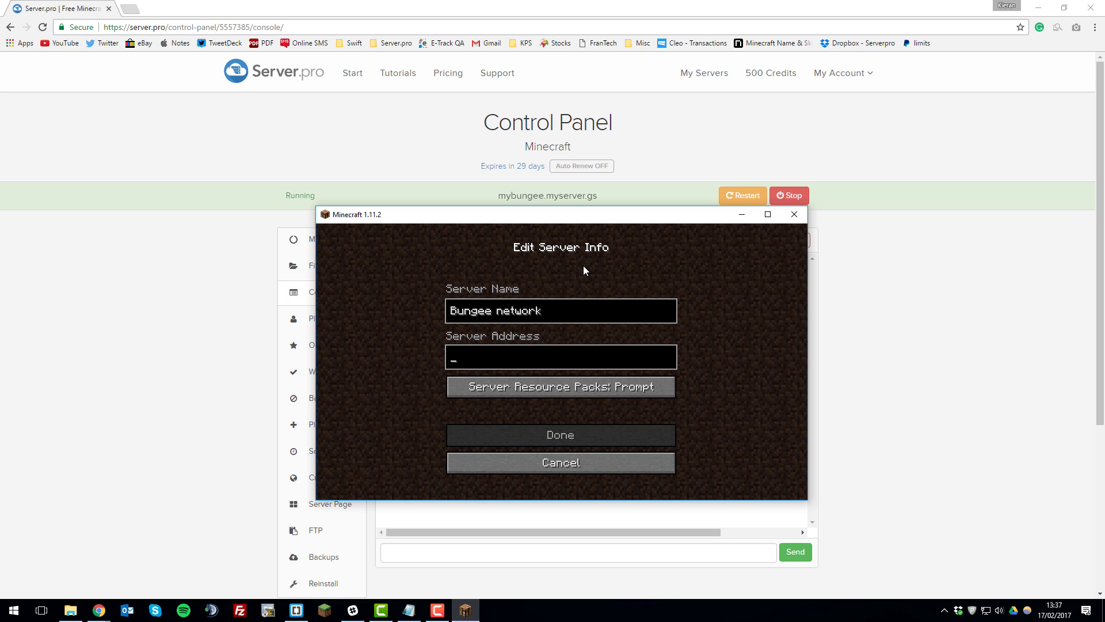
text(mybungee)
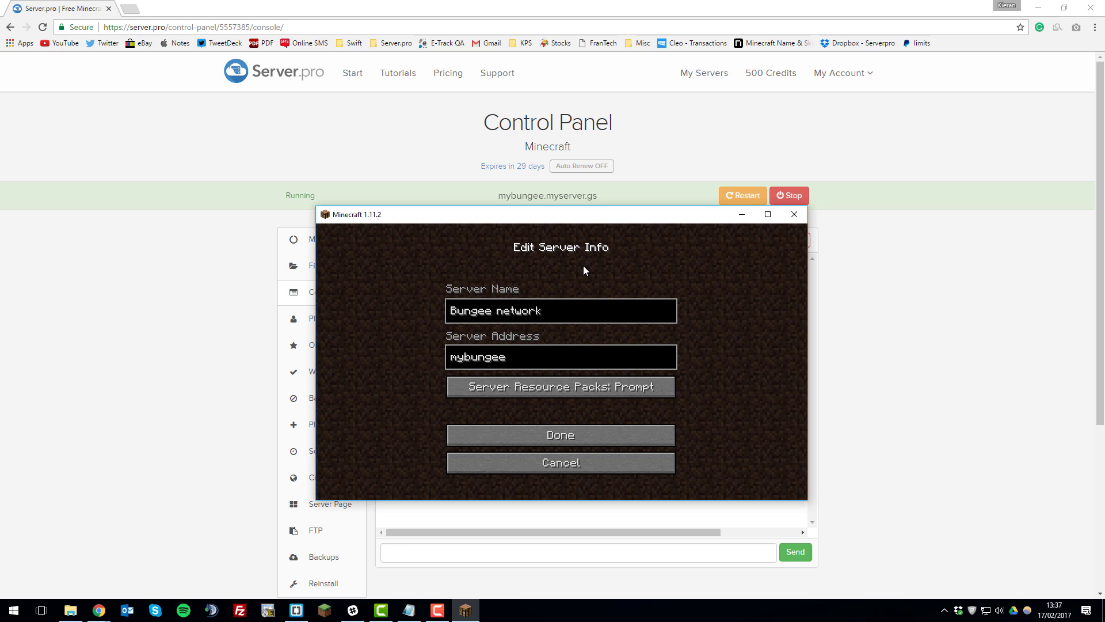
text(.myserver.gs)
click(587, 435)
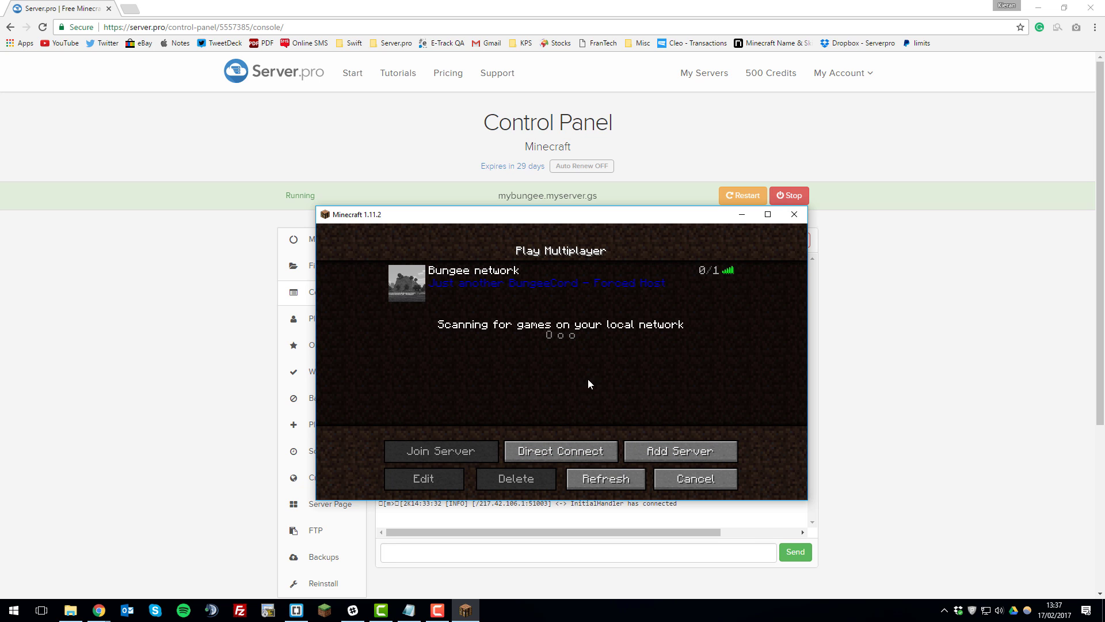
Join the Bungee network server and list the available servers with /server
double_click(533, 284)
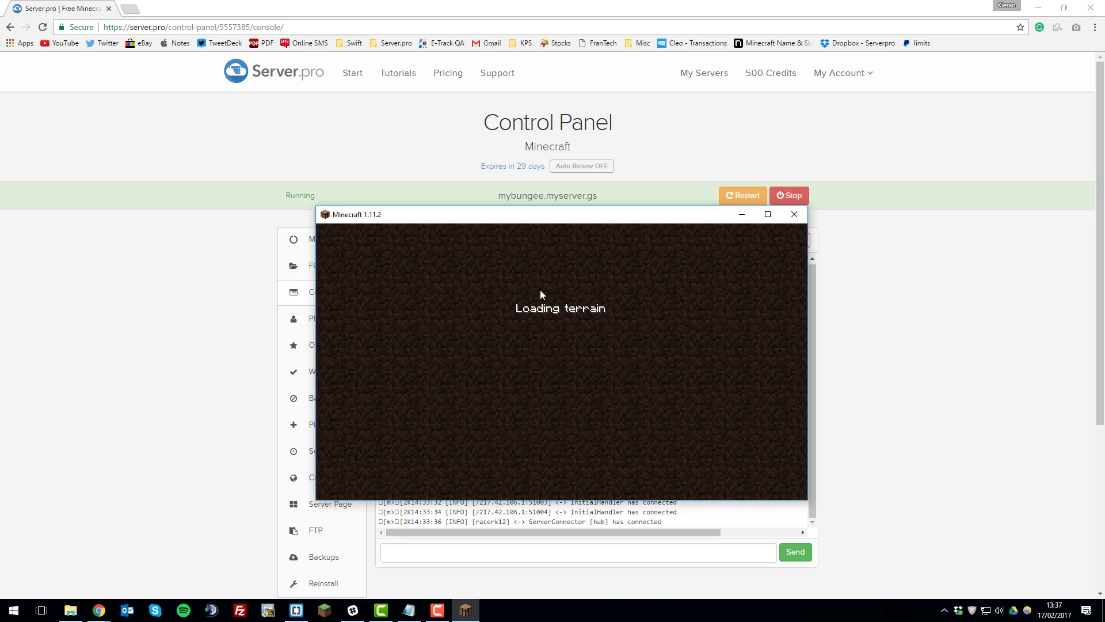
click(540, 289)
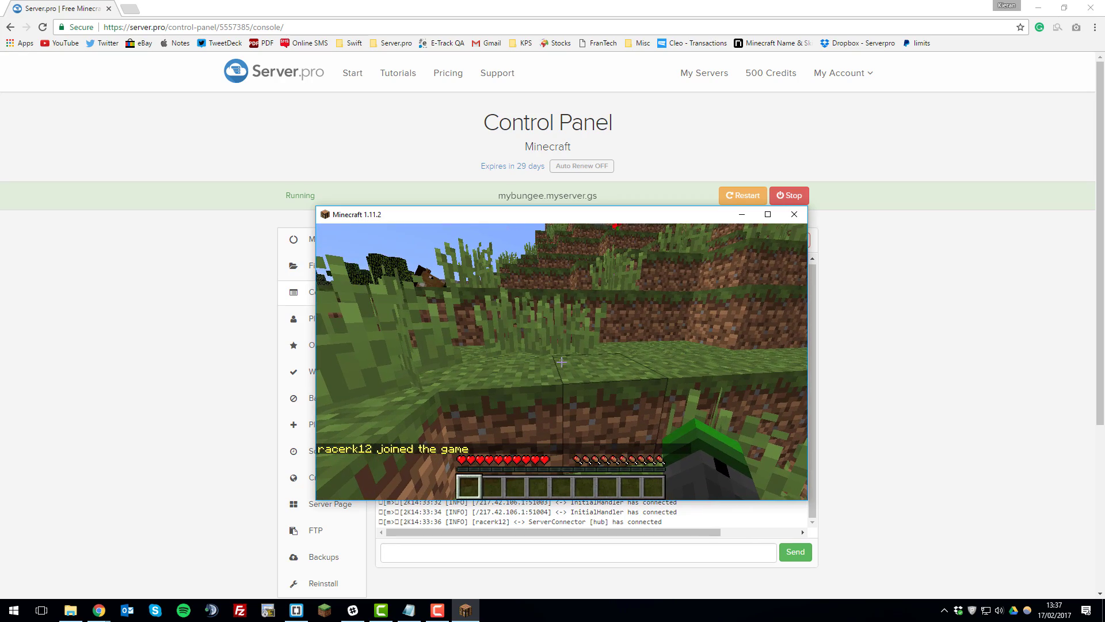
text(t/server)
key(Return)
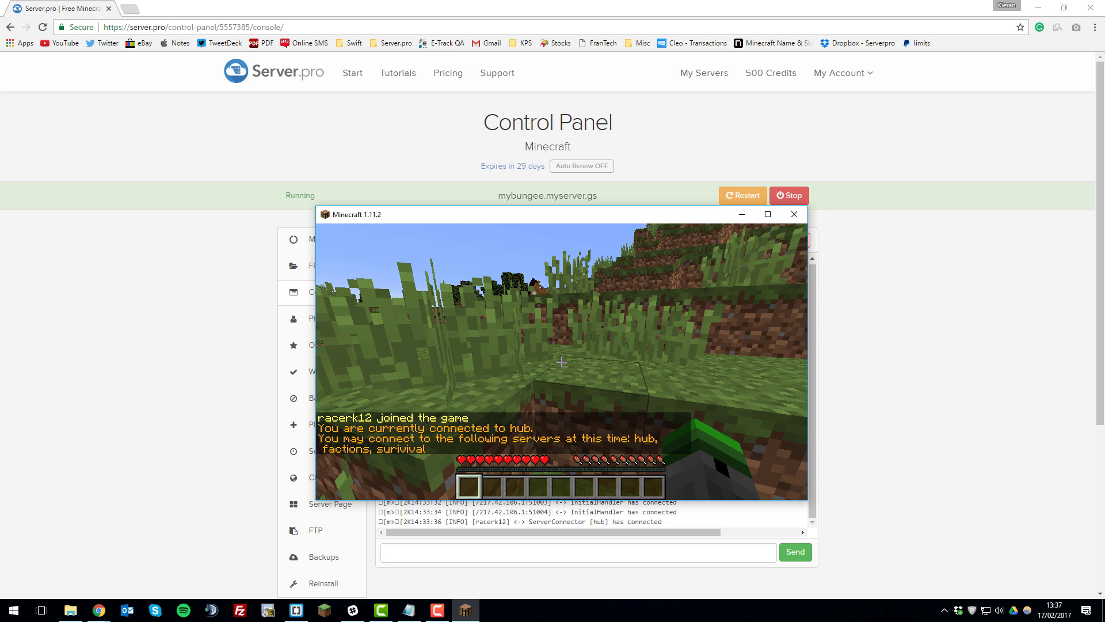
Switch to the factions server with /server factions, correcting a stray character
text(t/serve)
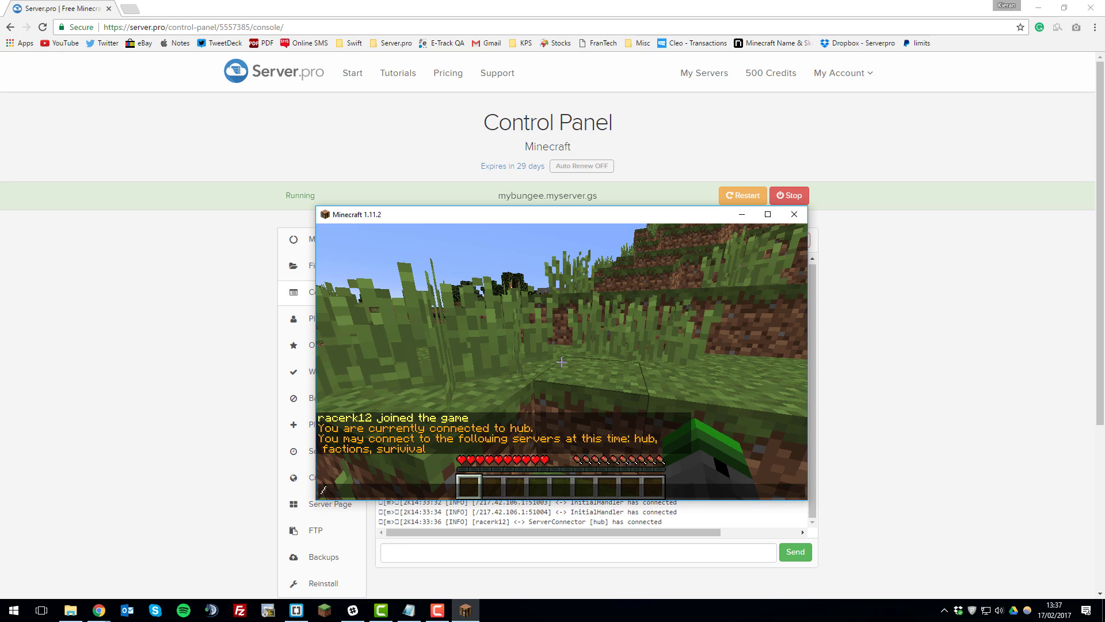
text(r factions)
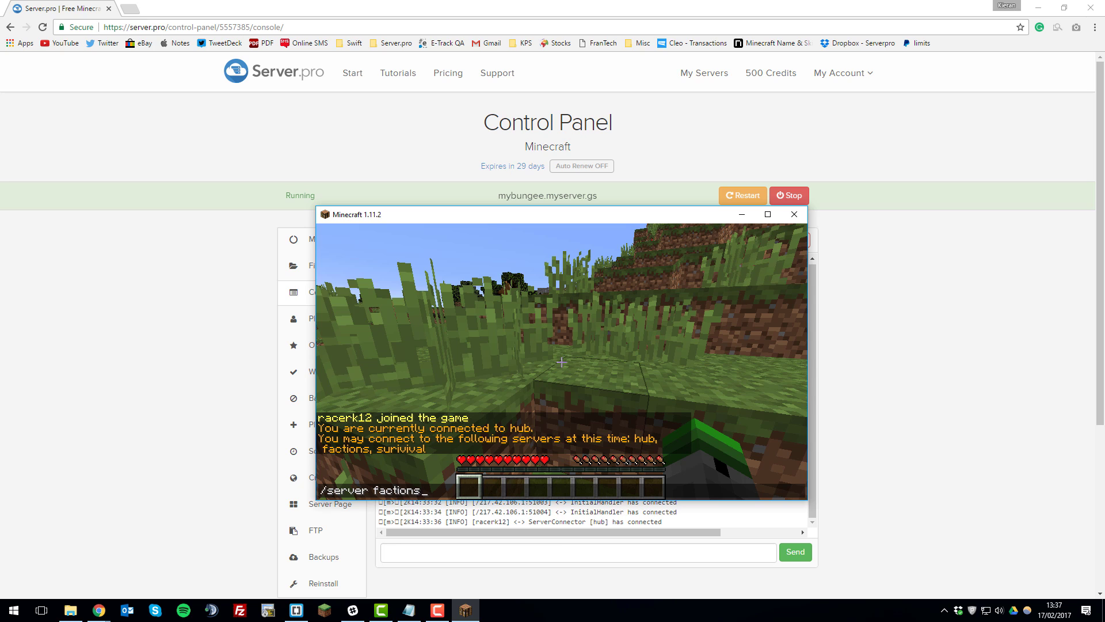
key(Return)
key(t)
key(Up)
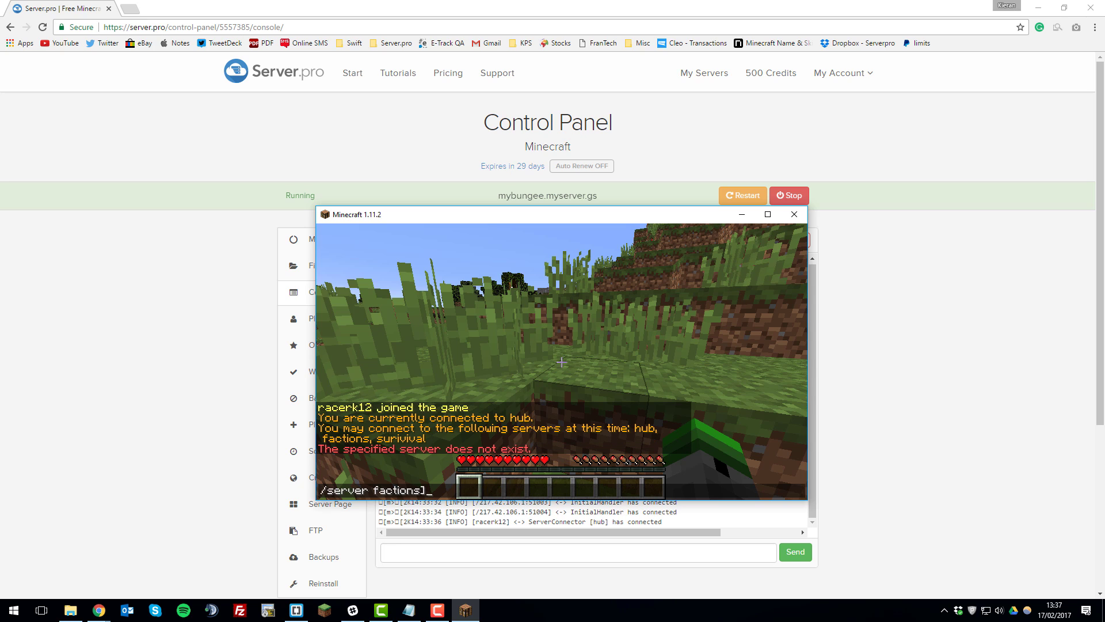
key(BackSpace)
key(Return)
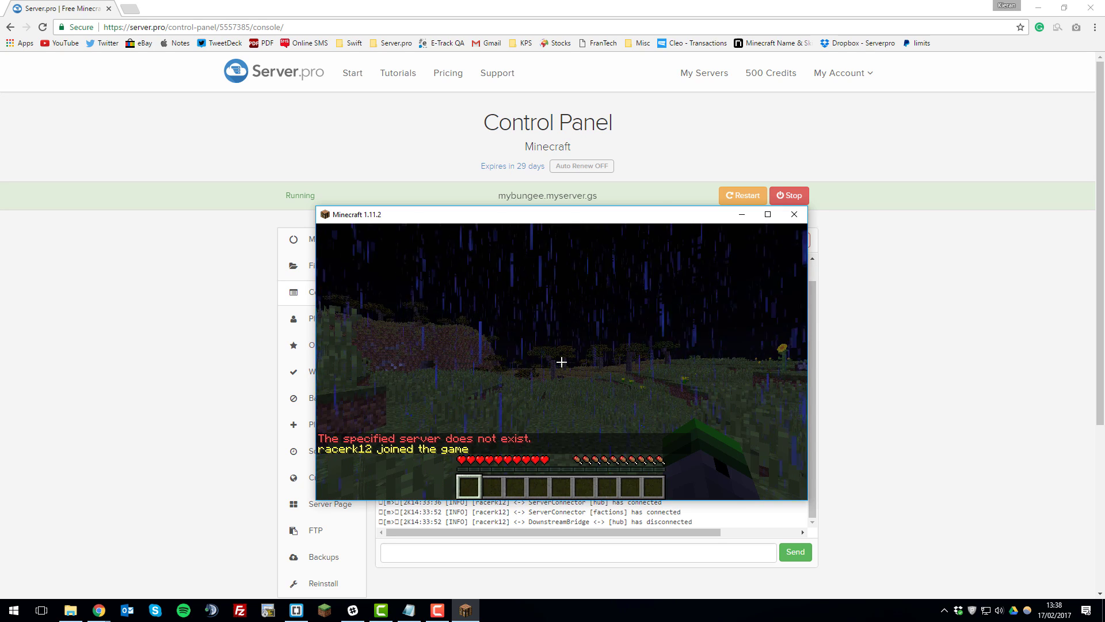
Switch to the survival server with /server surivial
key(t)
text(/server surivial)
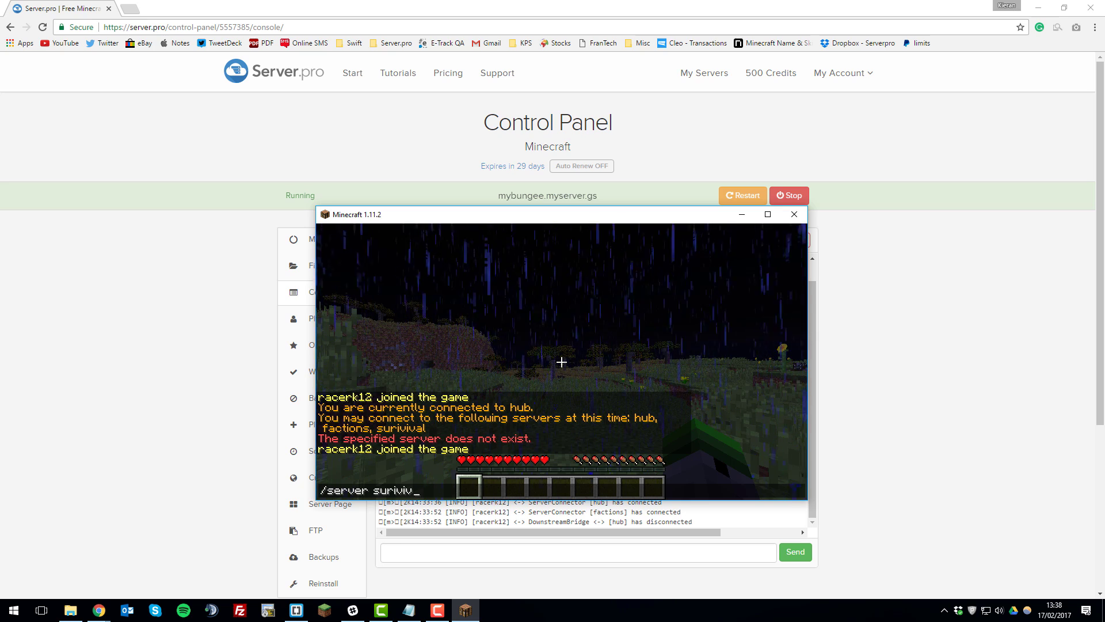
key(Return)
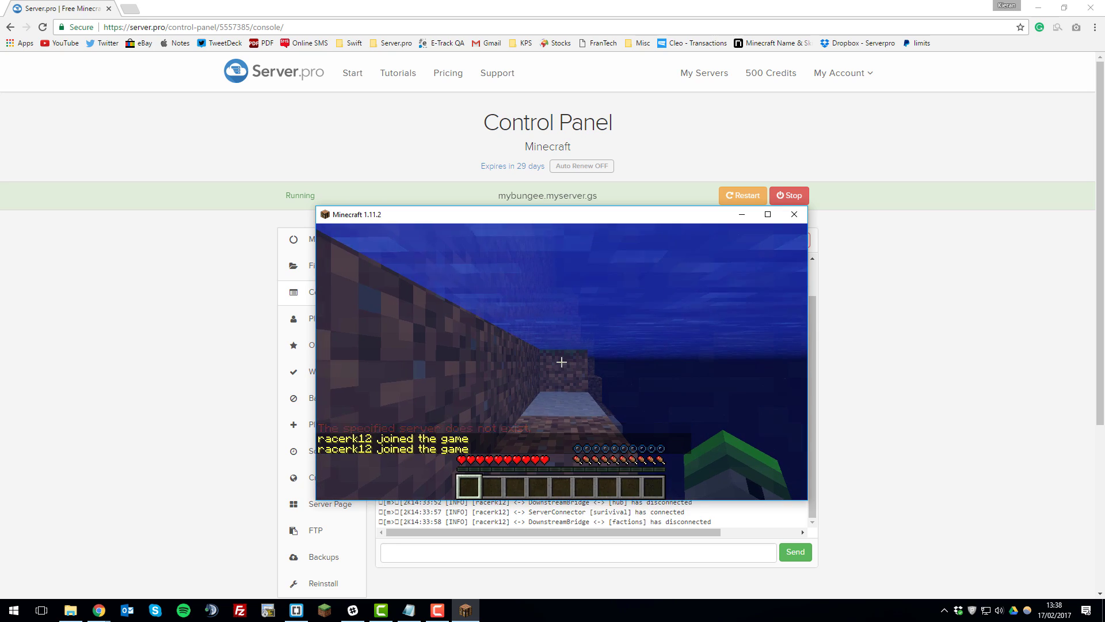